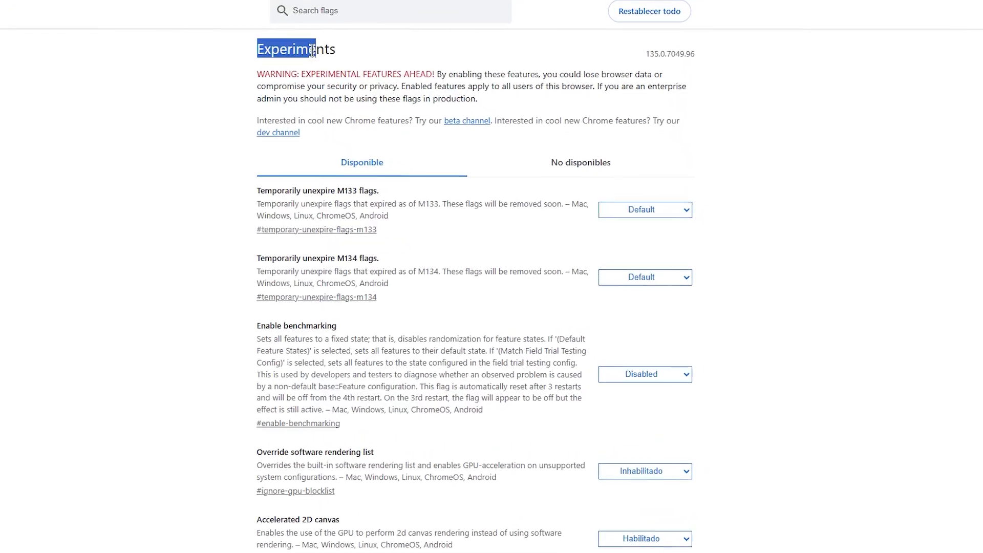
- Scroll through the chrome://flags experiments list
scroll(793, 407, down, 10)
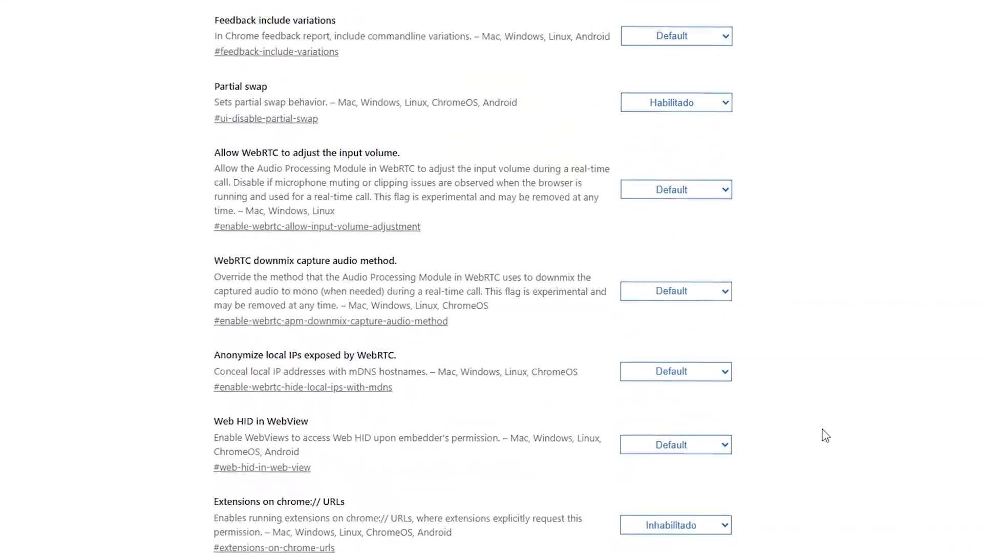
scroll(825, 435, up, 10)
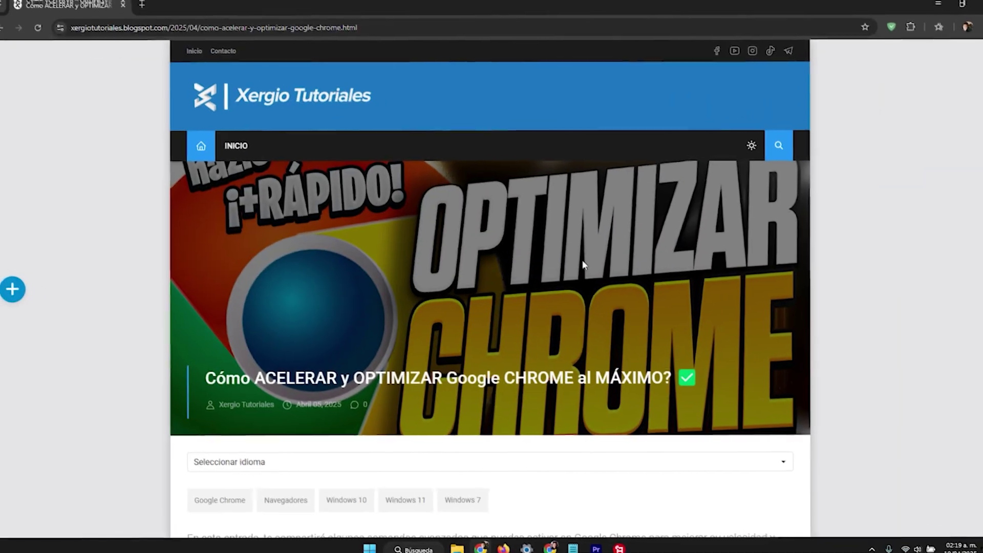
- Read down the blog article's optimization steps to the commands table and optional Paso 7
scroll(583, 264, down, 4)
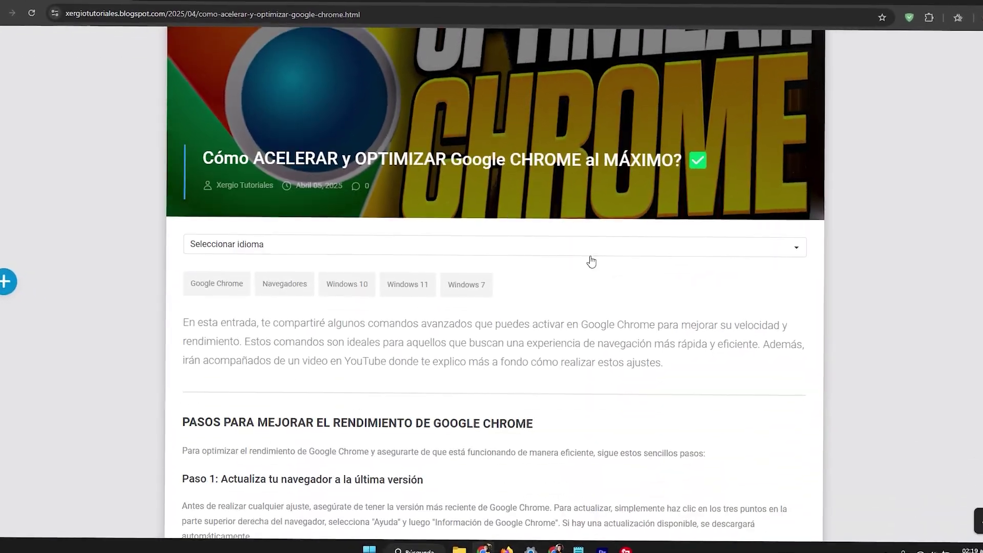
scroll(592, 262, down, 6)
drag(183, 423, 527, 423)
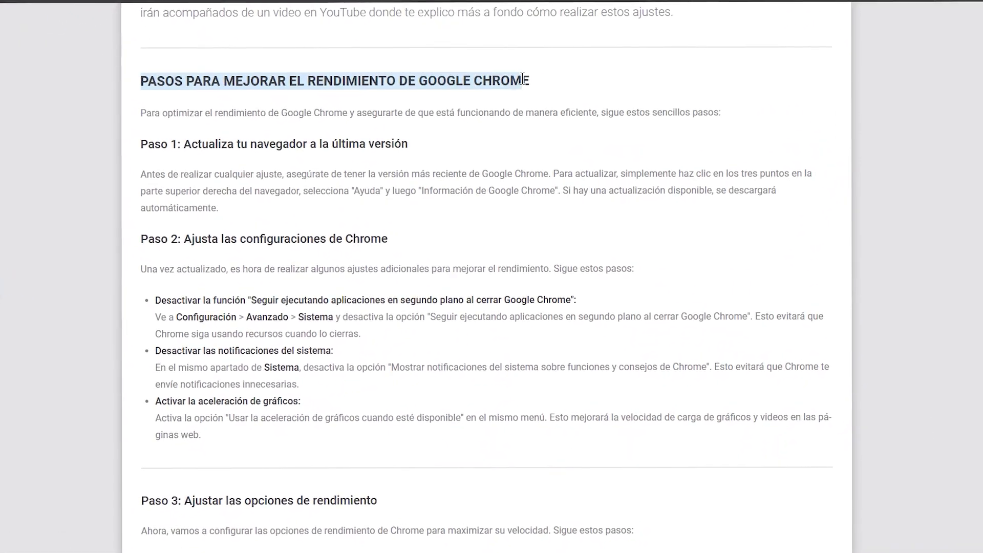
click(481, 269)
scroll(489, 277, down, 15)
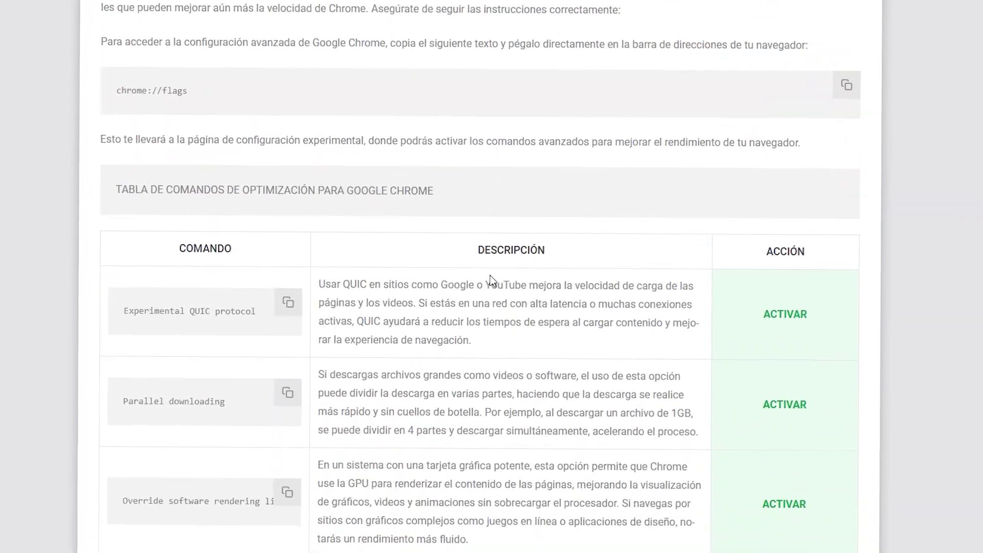
scroll(490, 279, down, 20)
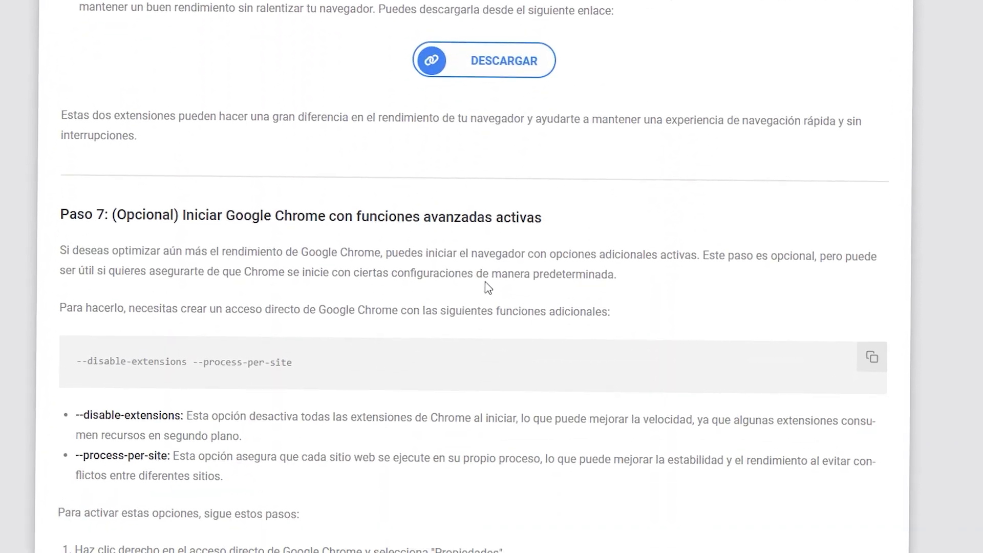
scroll(488, 288, down, 5)
scroll(487, 292, up, 6)
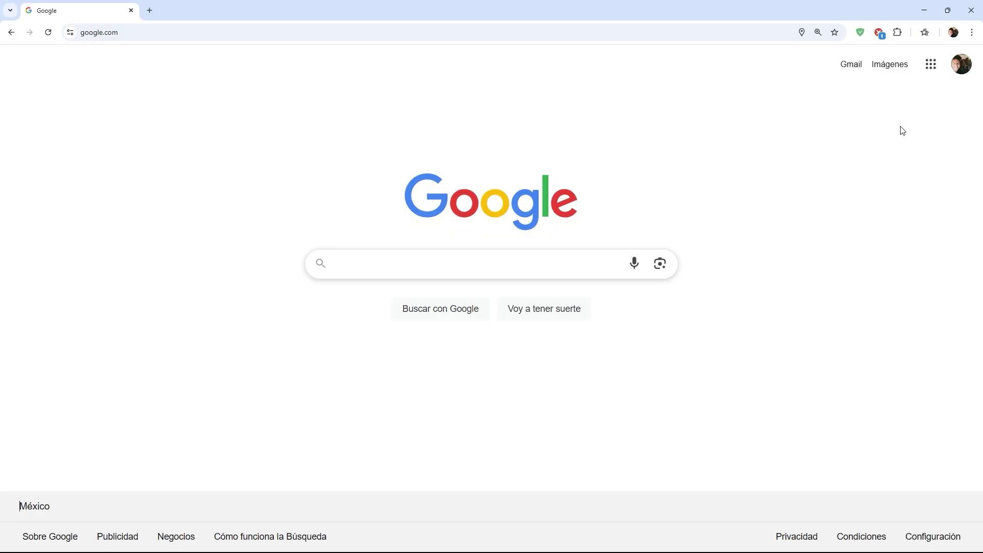
- Confirm Chrome 135.0.7049.96 is up to date, then start and cancel the installer download
click(972, 32)
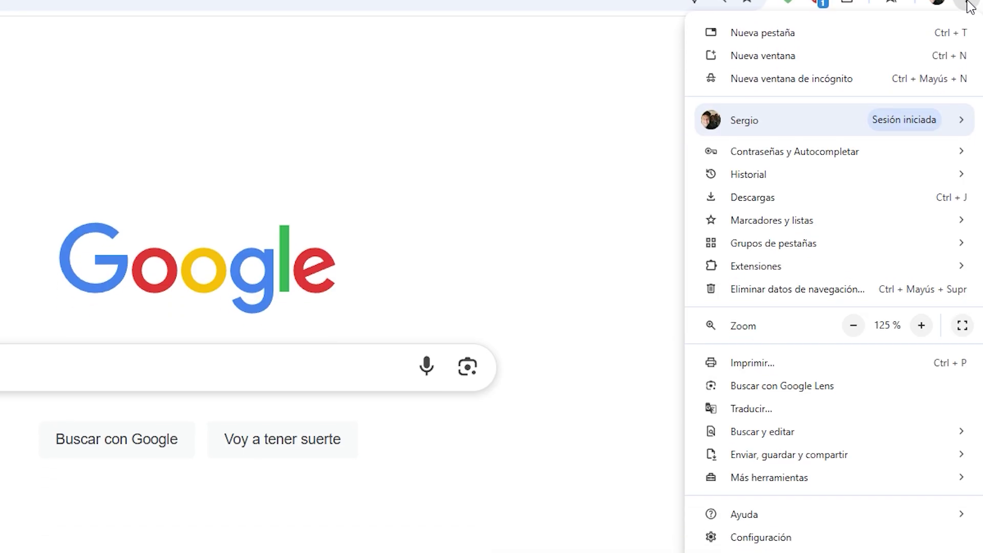
mouse_move(736, 518)
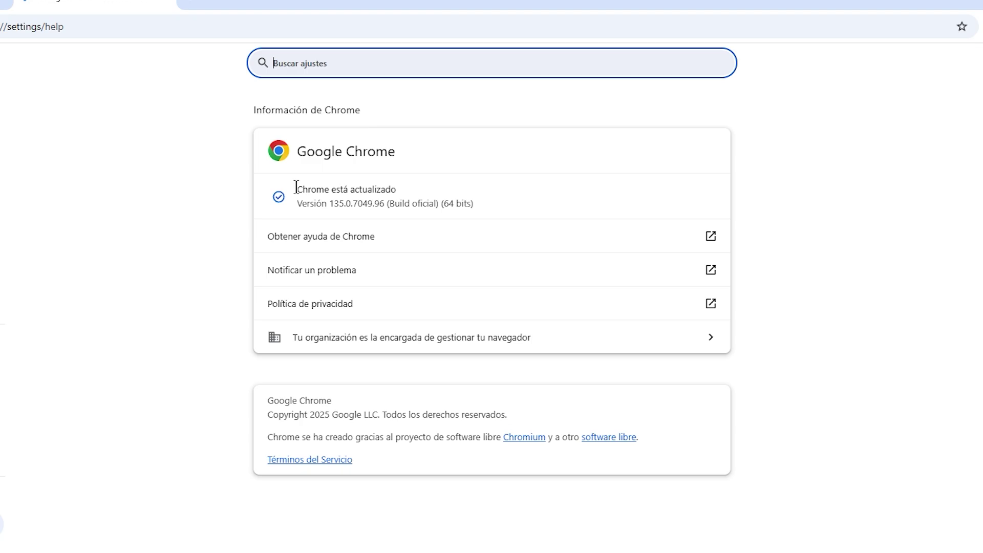
drag(296, 187, 390, 189)
click(429, 192)
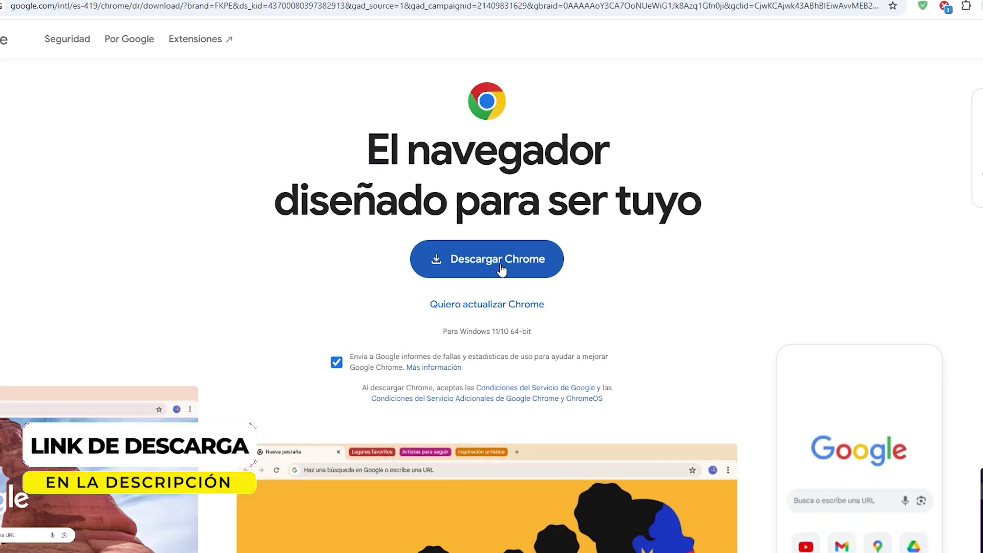
click(459, 301)
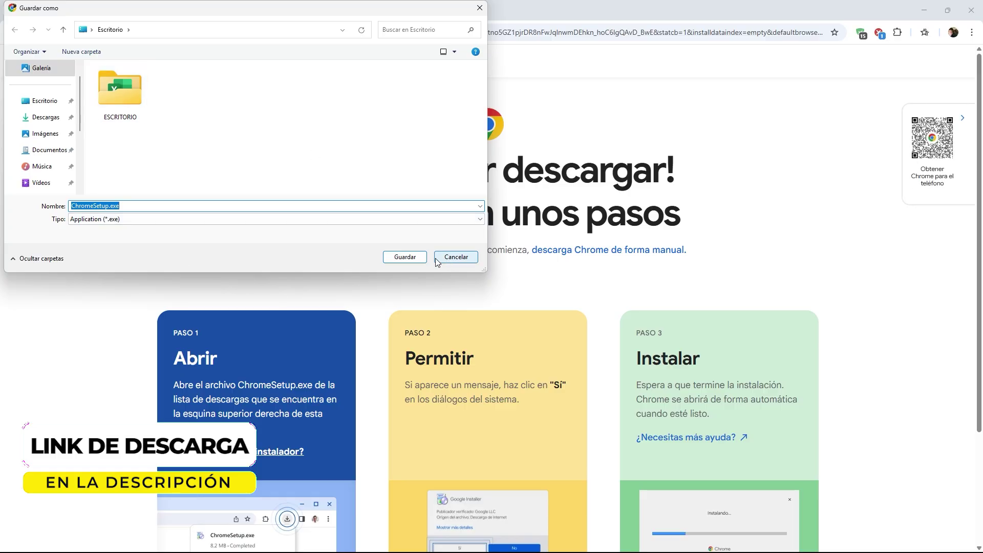
click(438, 261)
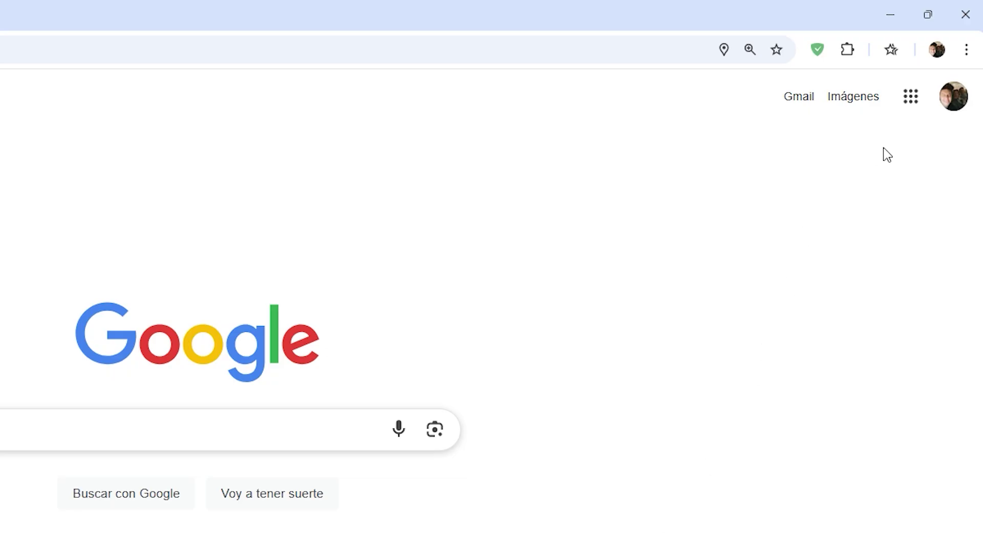
click(966, 51)
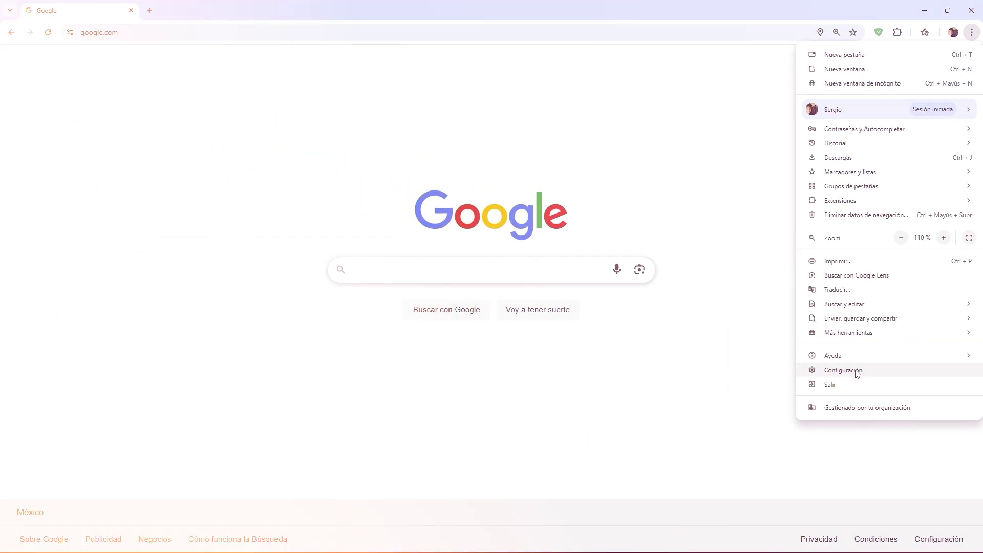
click(761, 402)
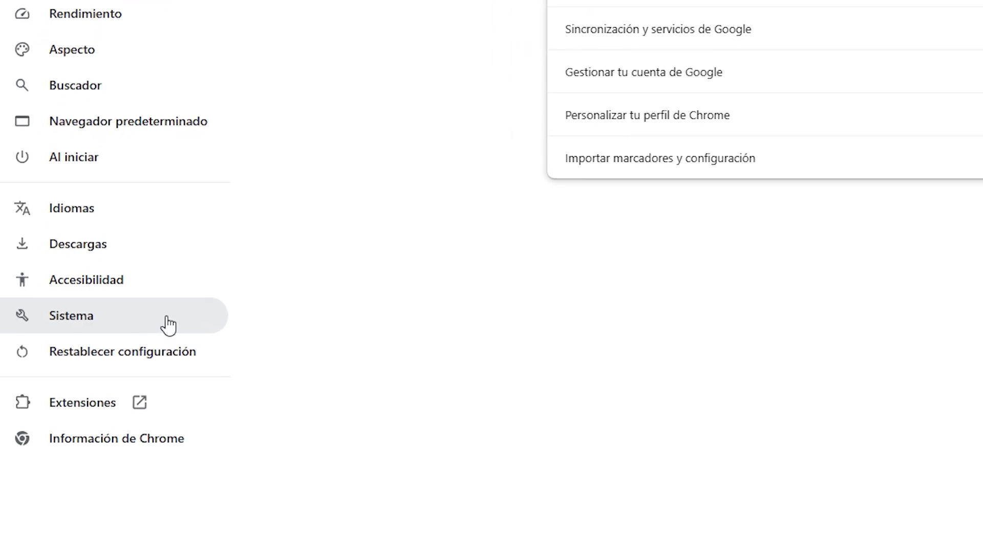
click(169, 324)
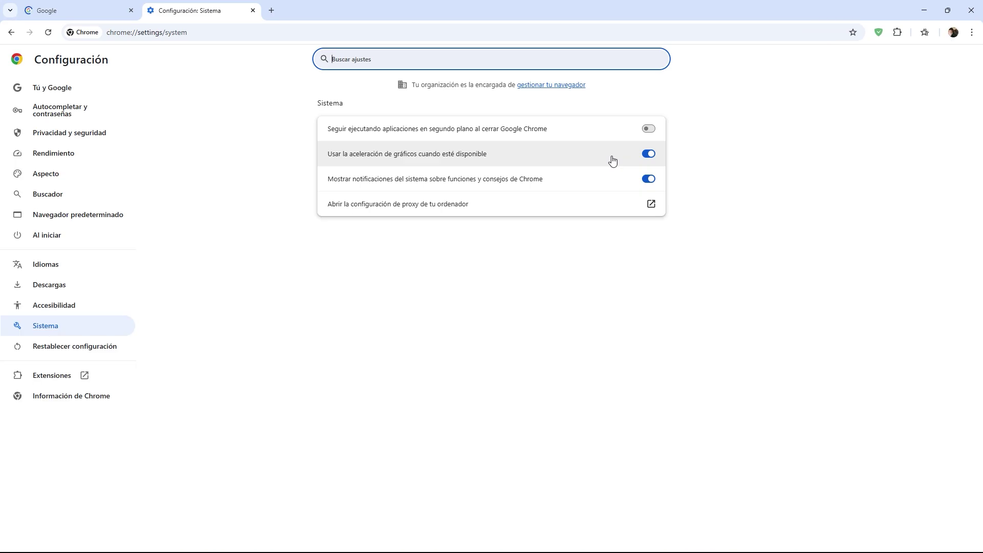
key(ctrl+w)
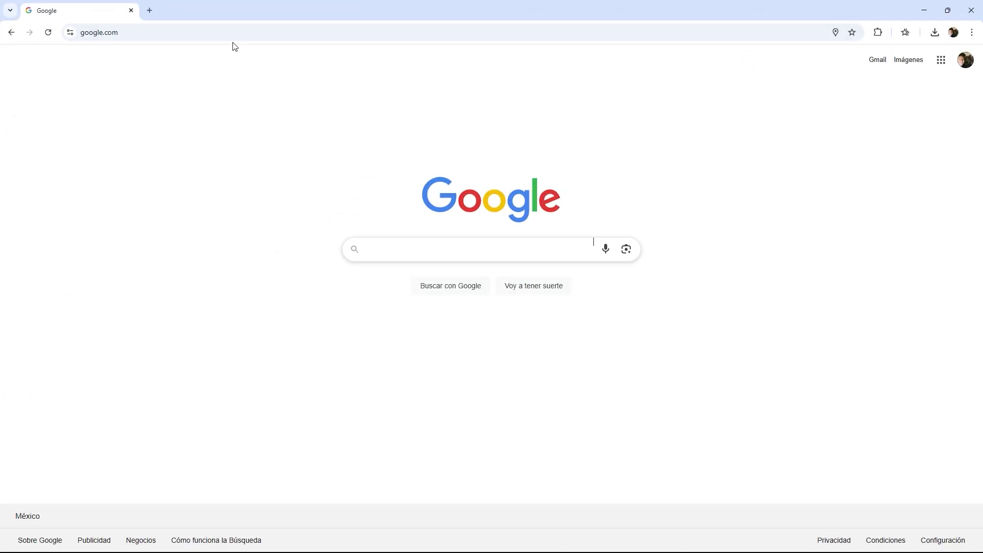
- Load the Pexels site and scroll deep into its photo grid
key(ctrl+l)
text(pexels)
key(Return)
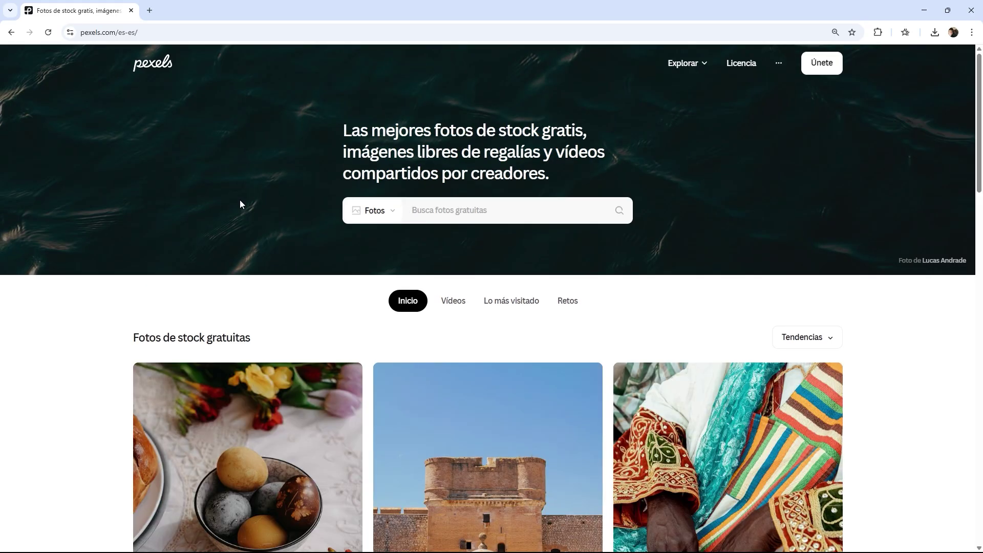
scroll(240, 204, down, 20)
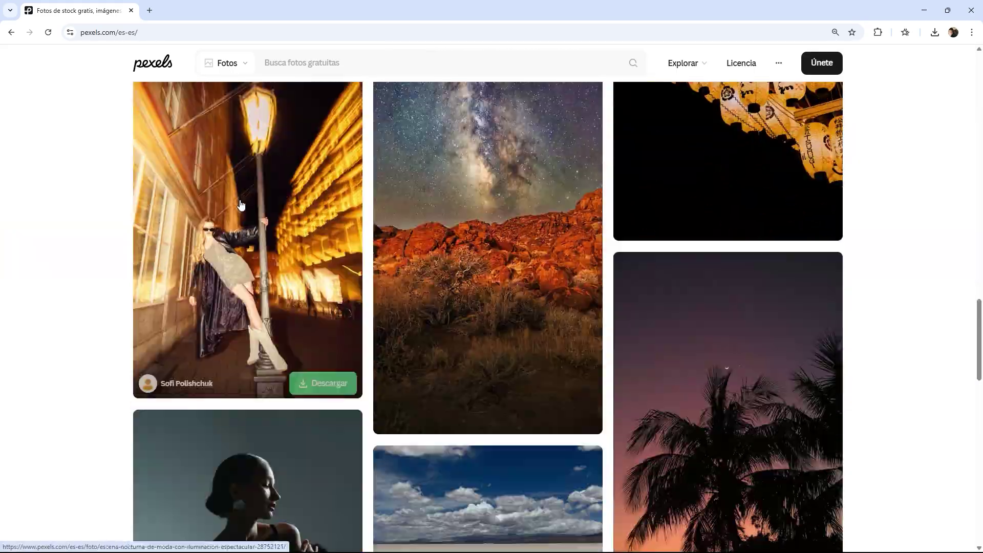
scroll(240, 204, down, 20)
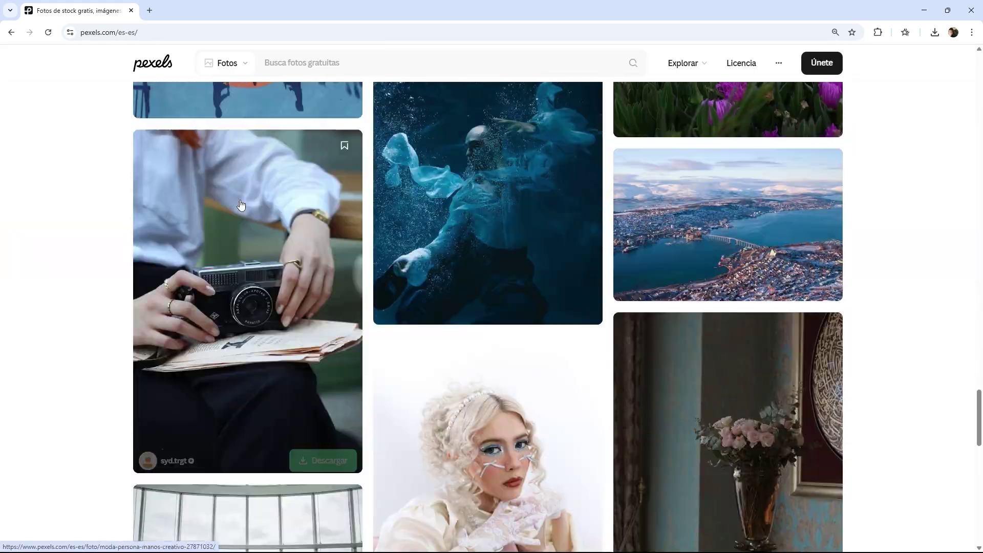
scroll(241, 204, down, 6)
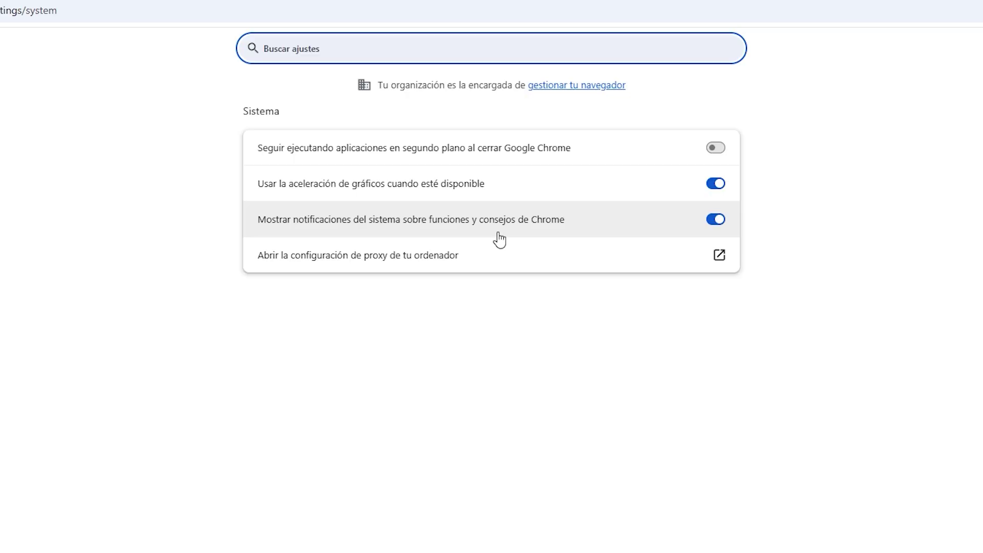
- Turn off system notifications for Chrome tips, then expand Standard preloading details in Performance settings
click(763, 252)
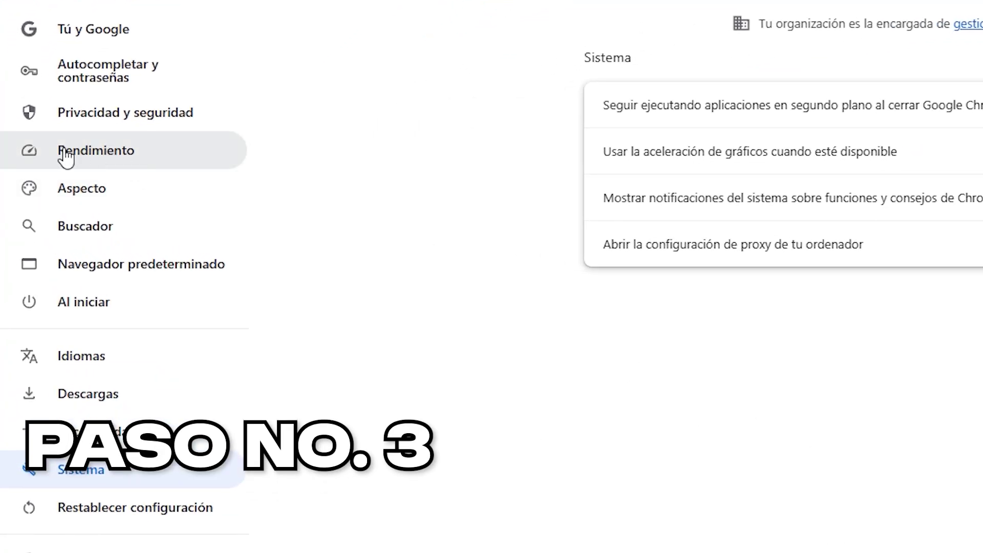
click(157, 163)
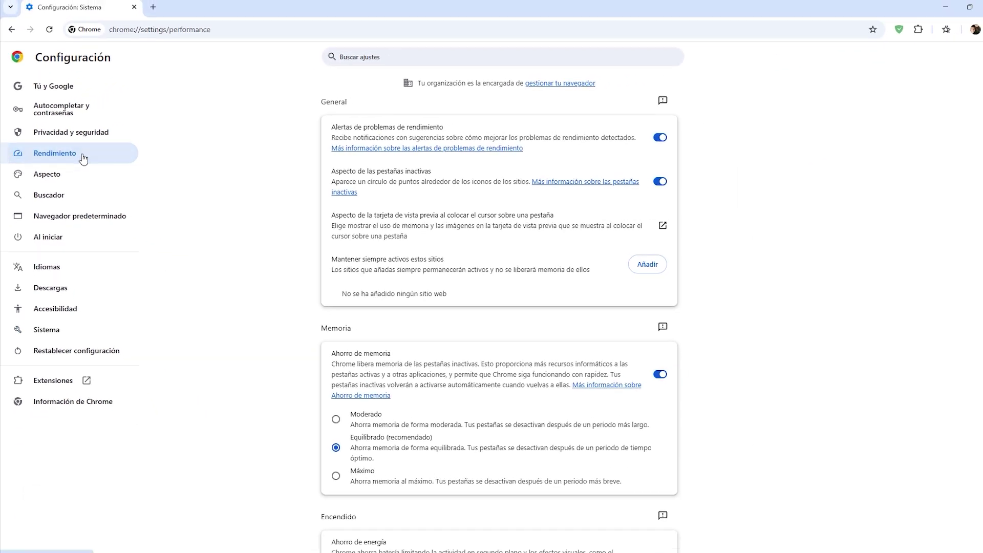
scroll(251, 312, down, 5)
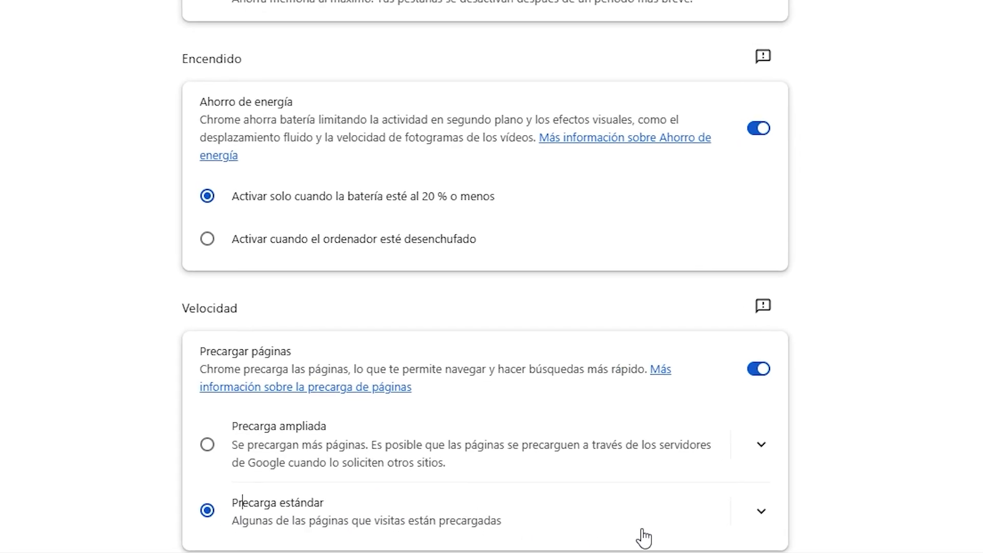
click(762, 511)
scroll(873, 463, down, 3)
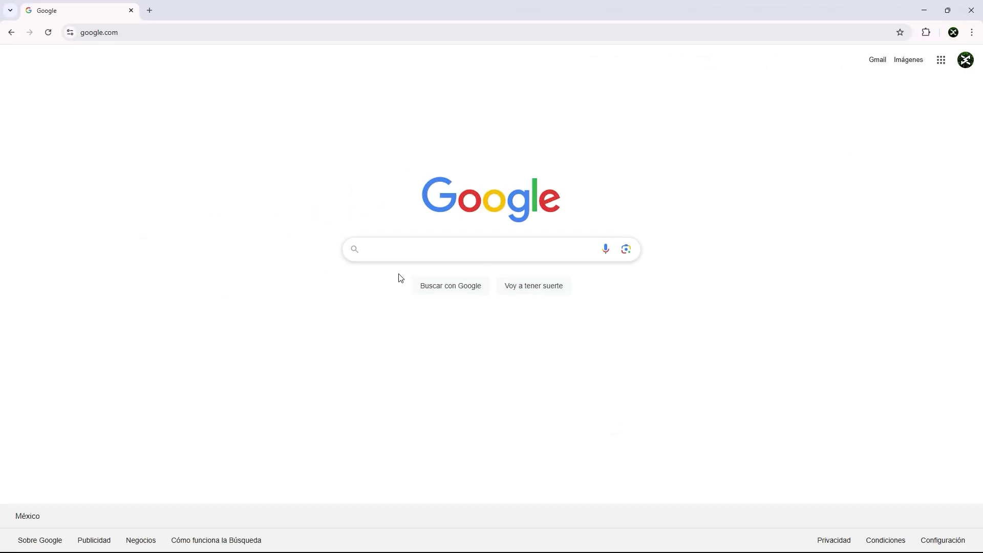
- Search Google for 'precio del dolar en méxico 2025', then turn off page preloading
click(397, 248)
text(precio del dolar en méxico 2025)
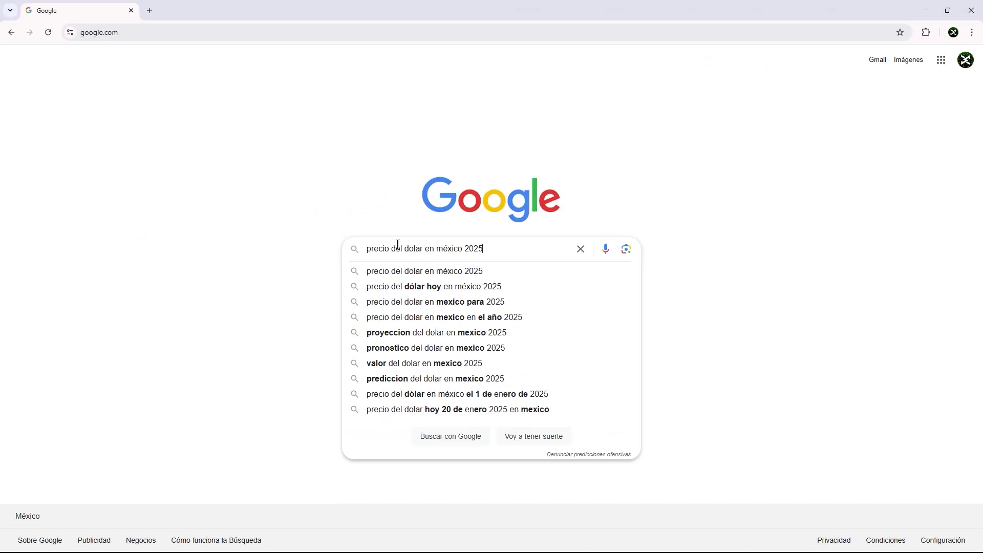
click(404, 286)
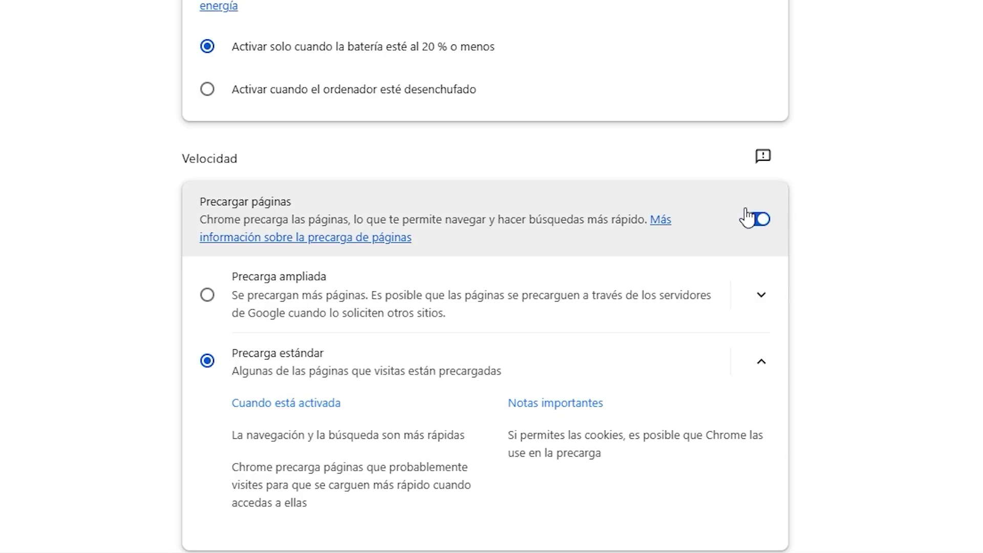
click(761, 220)
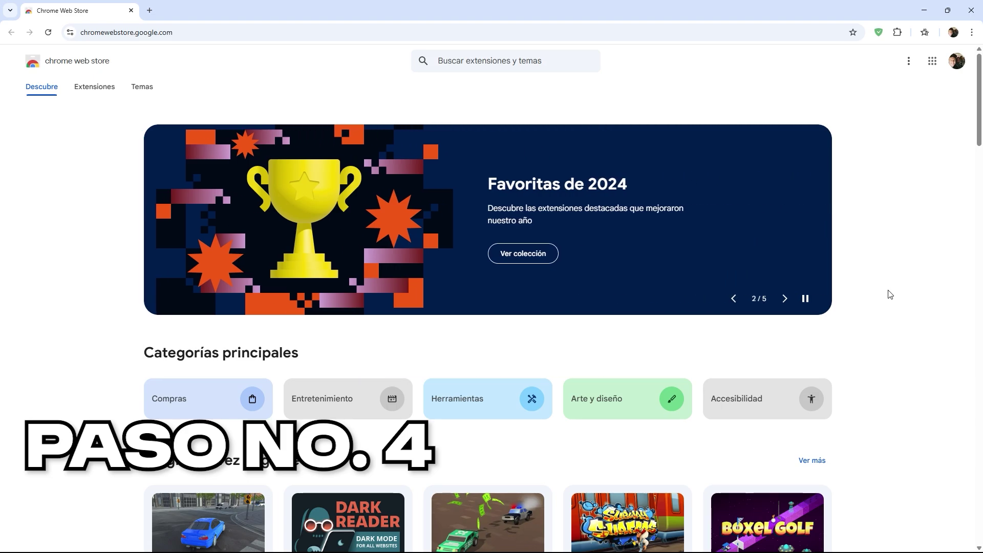
- Scroll the installed-extensions list in the toolbar menu to confirm AdGuard AdBlocker is there
scroll(487, 312, down, 5)
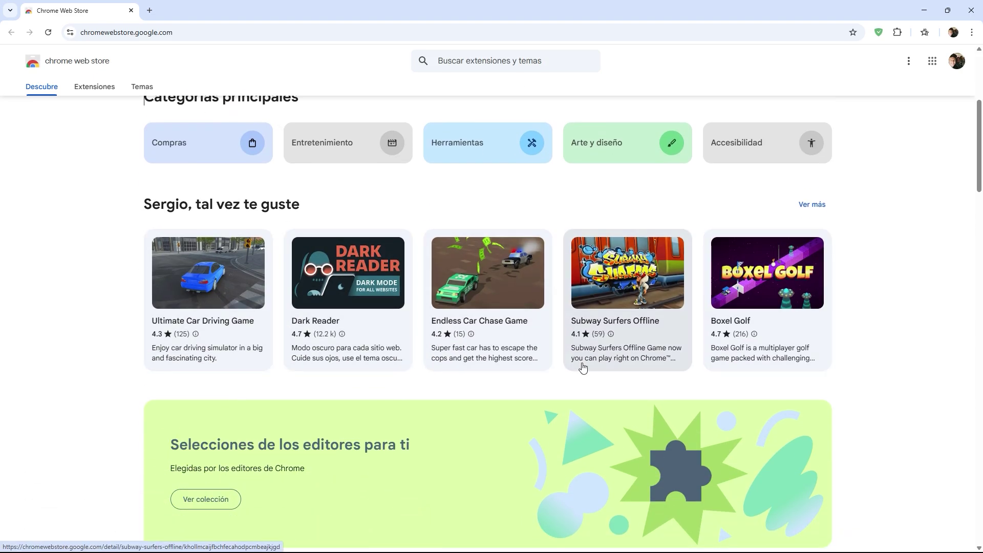
scroll(583, 365, down, 9)
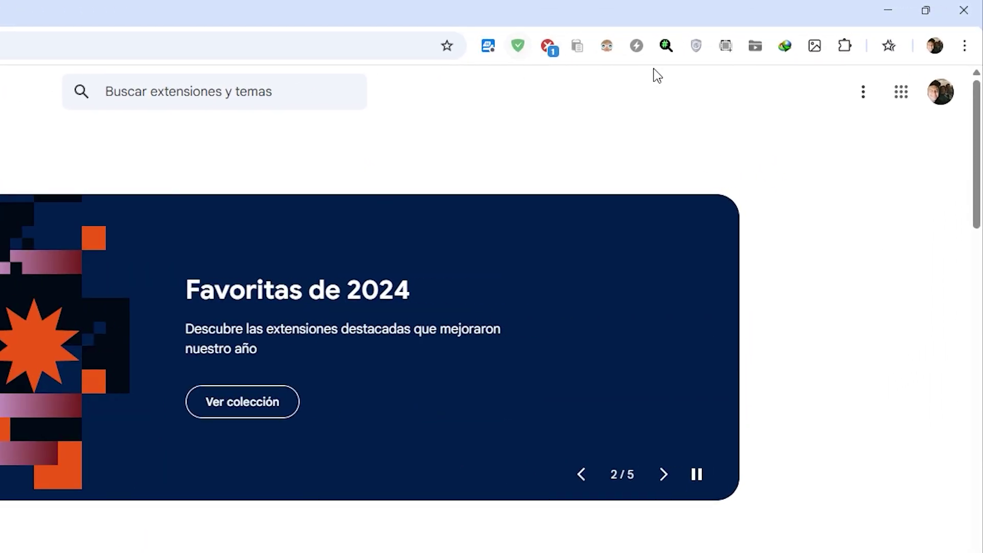
click(877, 37)
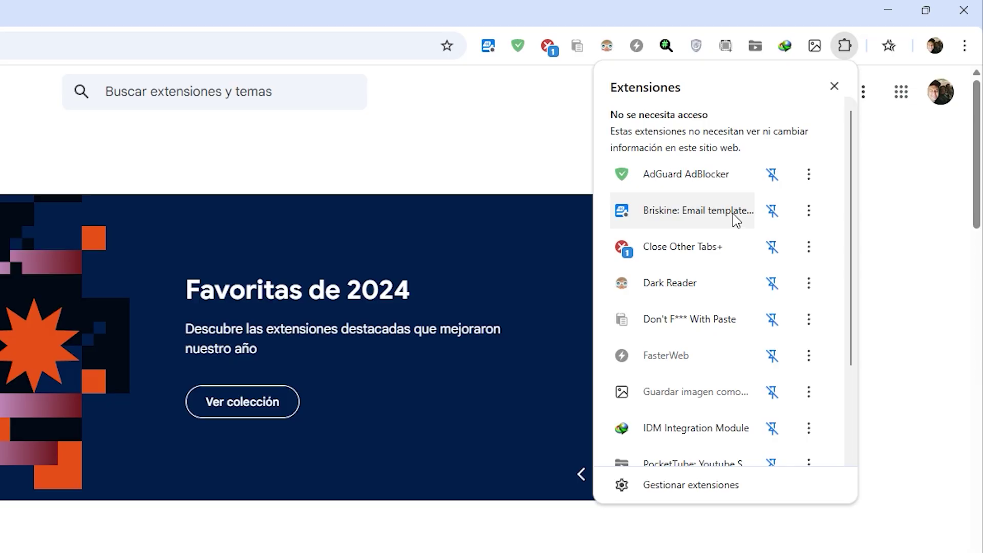
scroll(720, 373, down, 3)
scroll(718, 307, up, 3)
scroll(735, 377, down, 1)
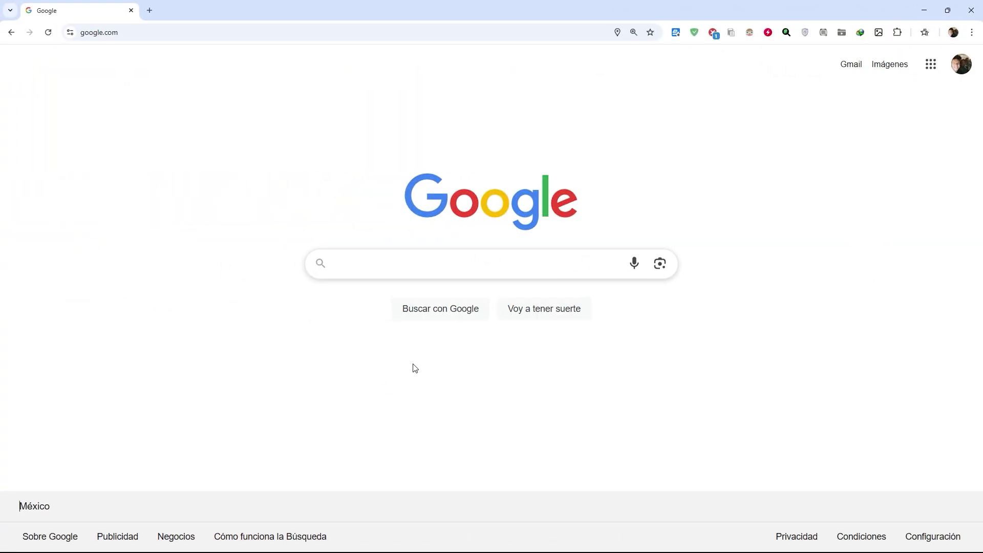
- Go to the Manage Extensions page from the Chrome menu
click(967, 51)
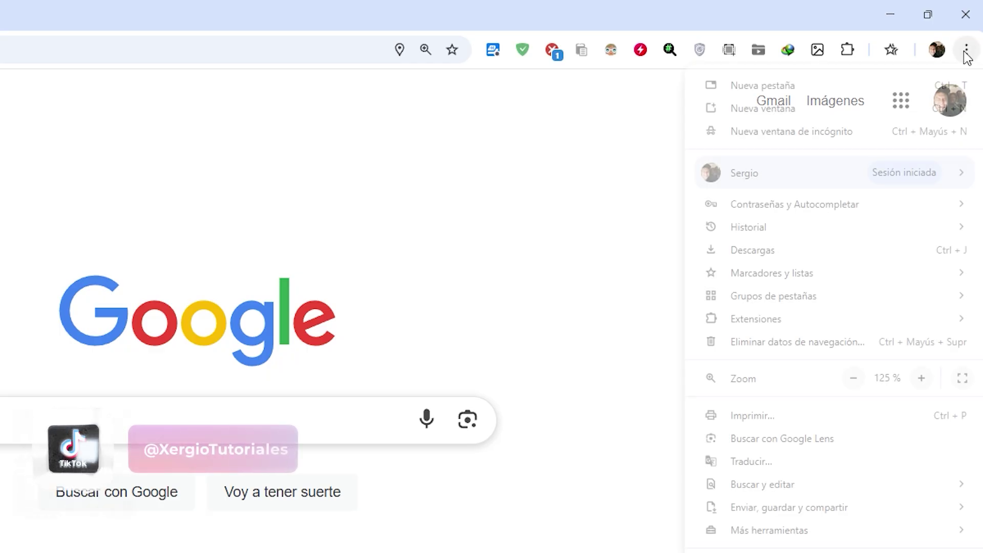
mouse_move(747, 296)
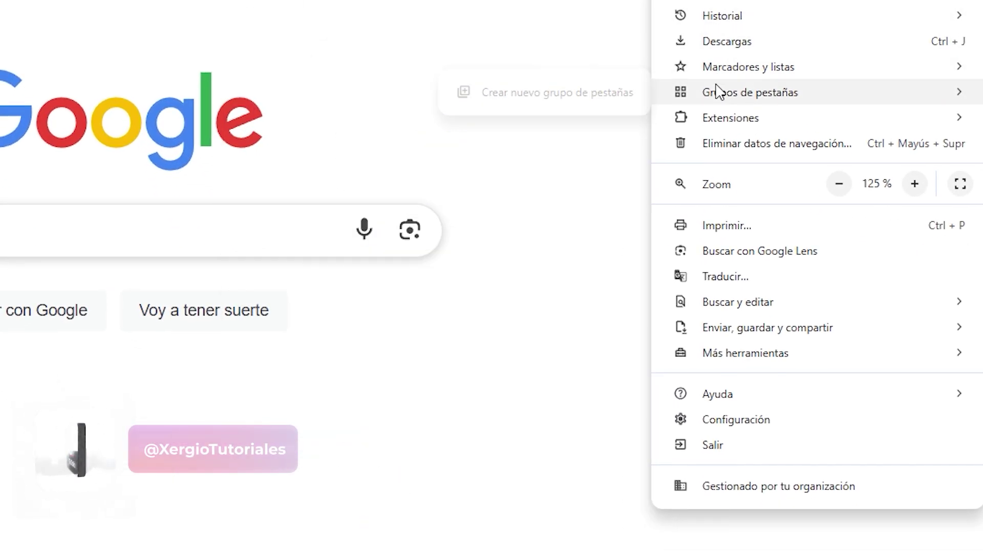
mouse_move(720, 121)
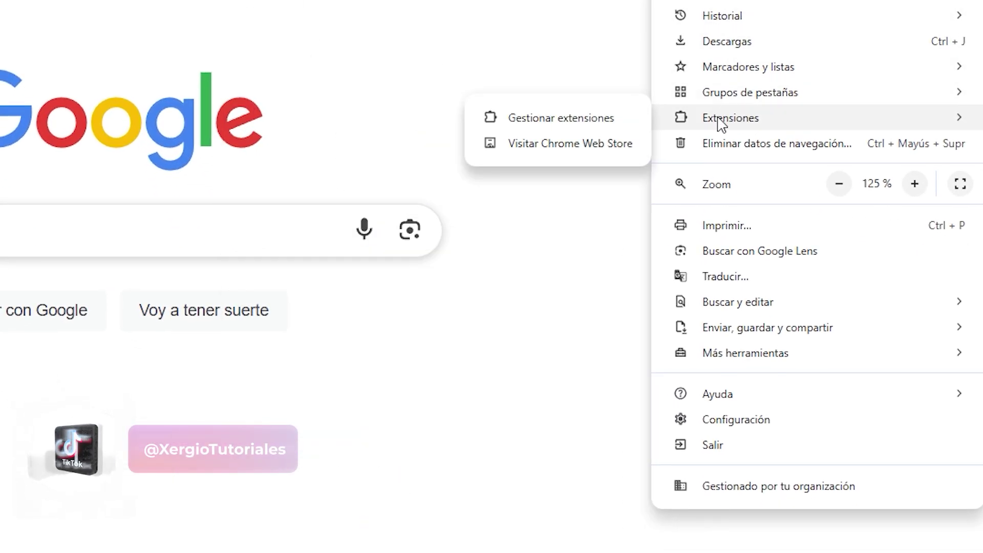
click(635, 121)
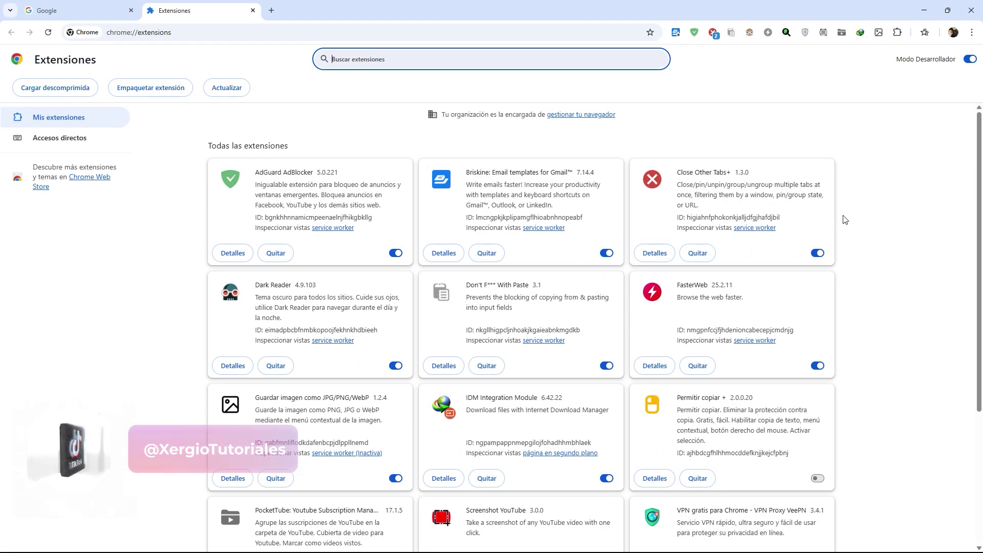
scroll(904, 306, down, 2)
scroll(904, 305, up, 1)
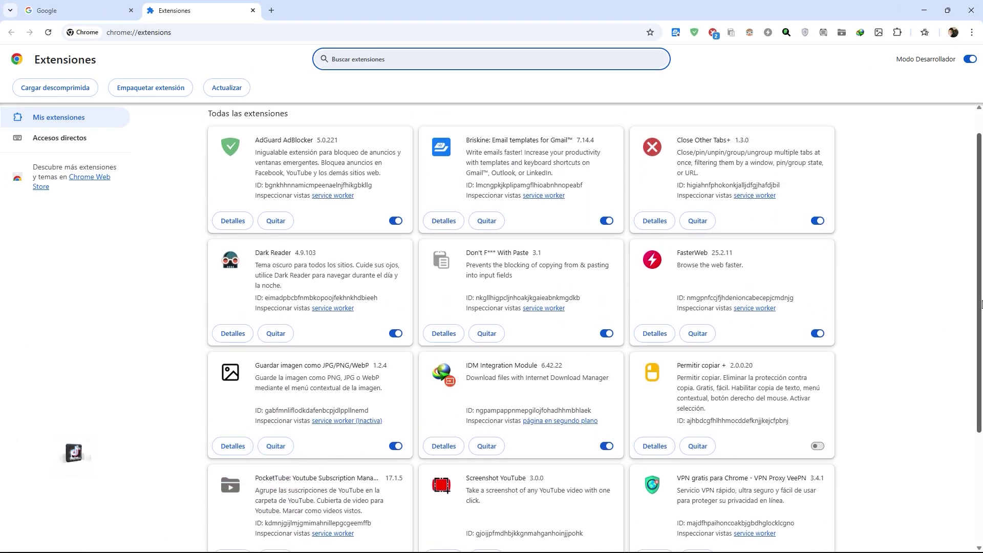
click(903, 329)
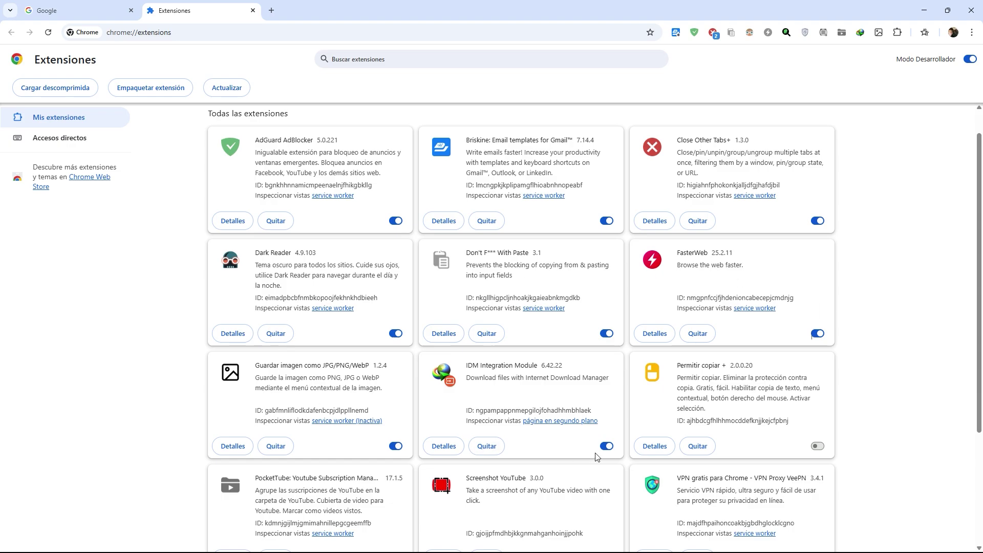
- Disable IDM Integration Module, Guardar imagen, Dark Reader, Don't F*** With Paste and FasterWeb
click(607, 446)
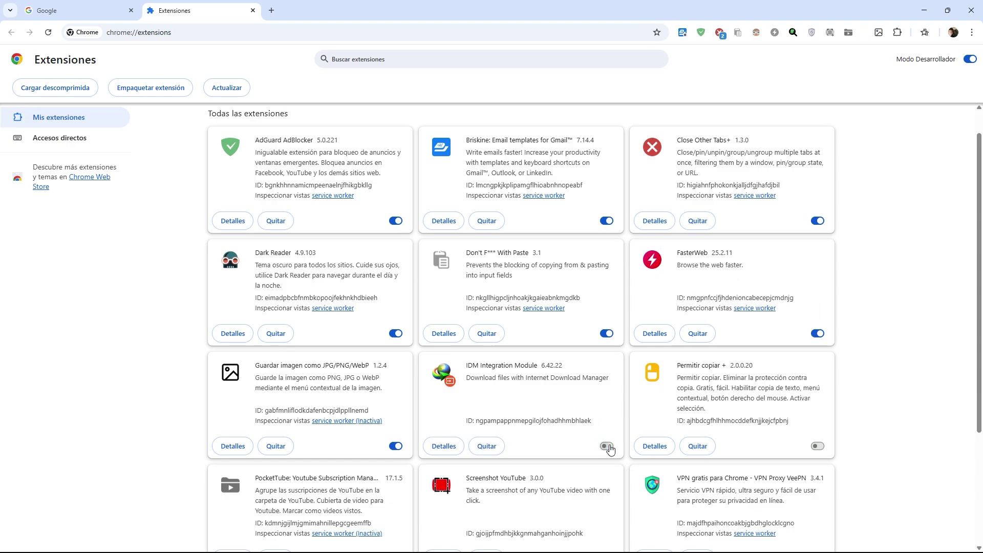
click(397, 446)
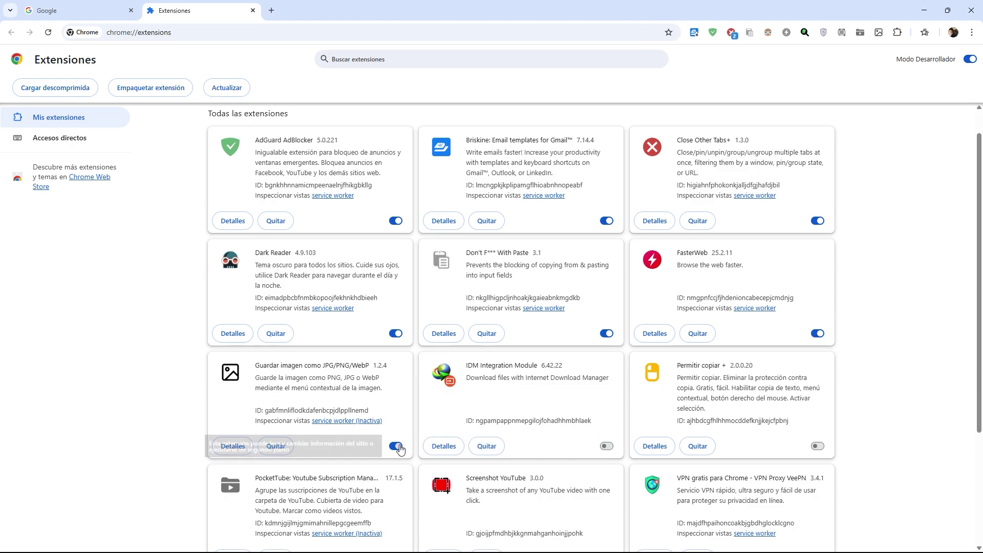
click(396, 334)
click(606, 334)
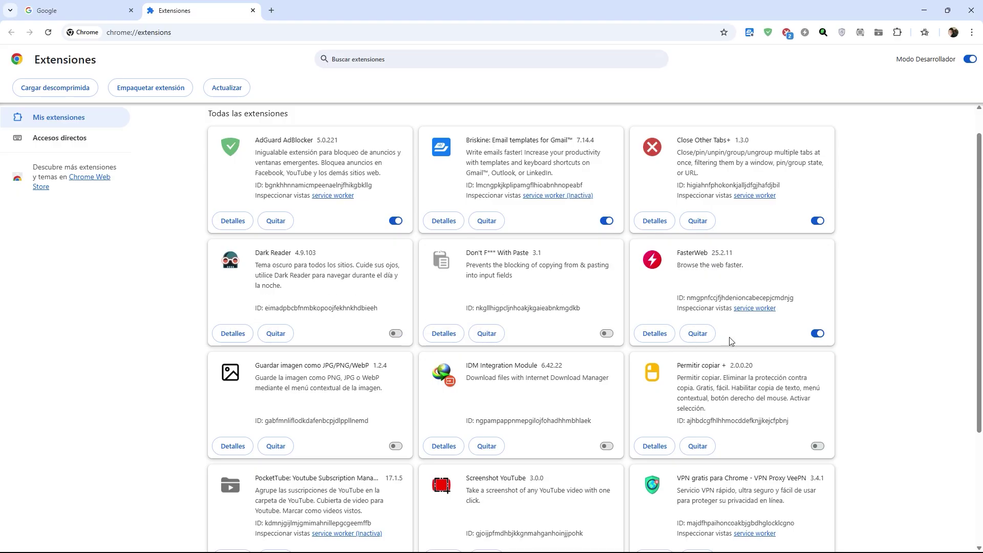
click(817, 334)
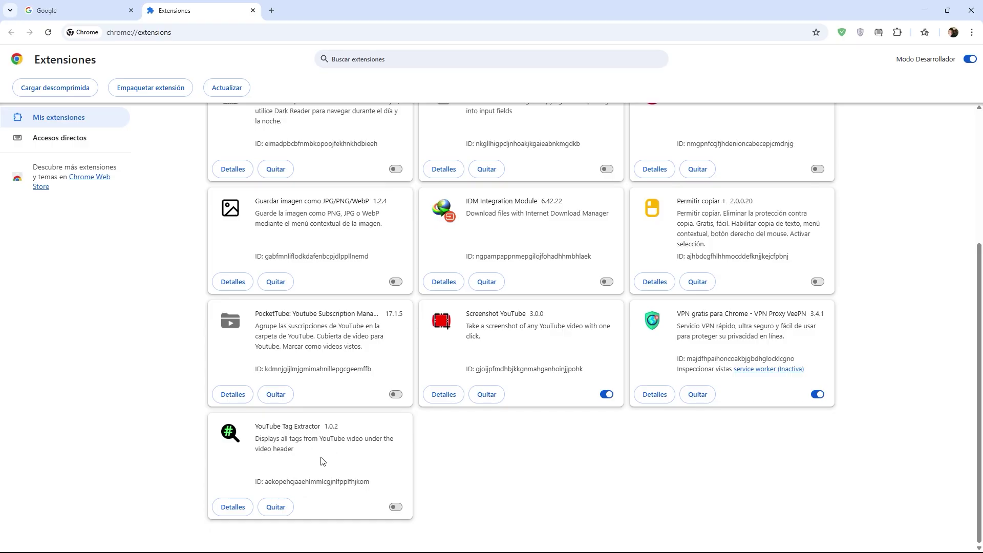
- Remove YouTube Tag Extractor, VeePN and Permitir copiar +, closing their feedback pages
click(276, 508)
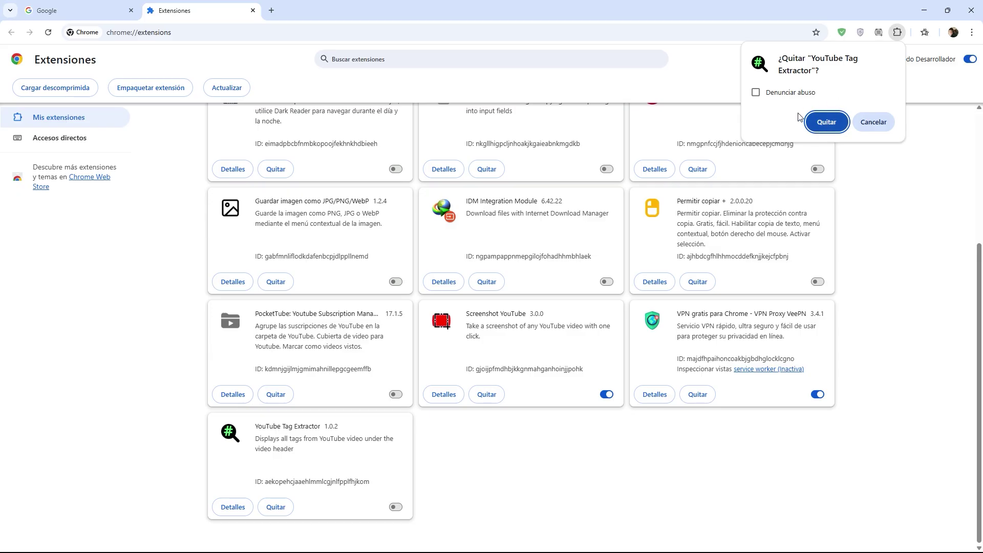
click(826, 124)
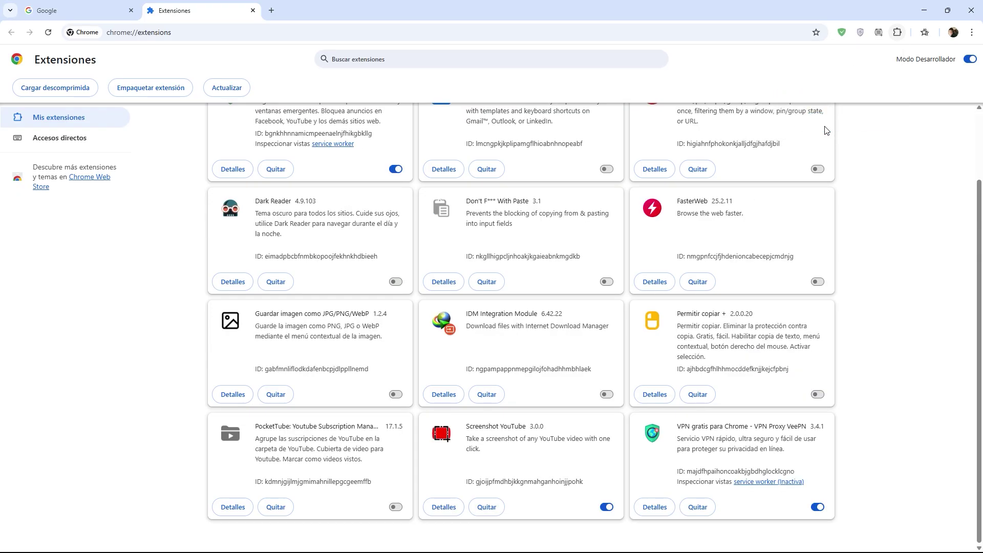
click(710, 507)
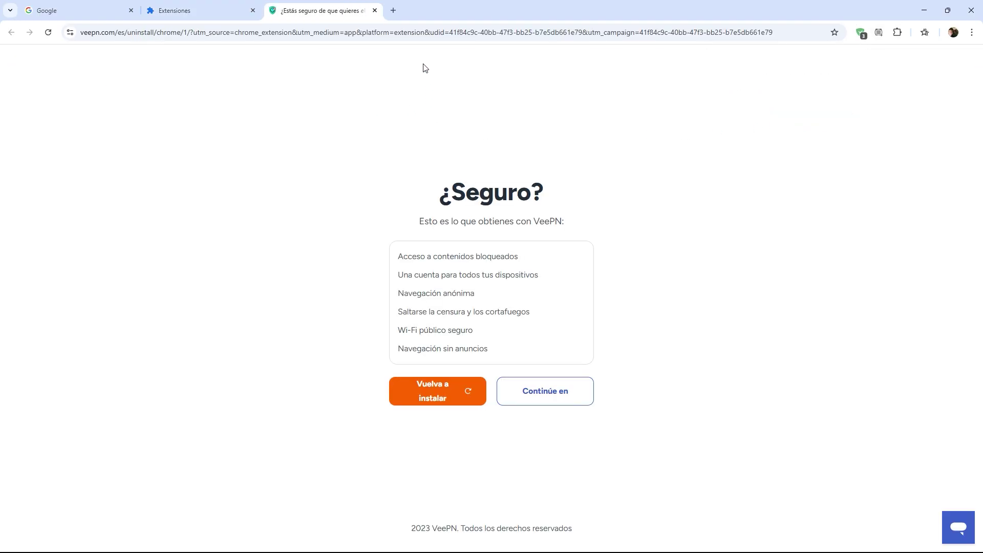
click(374, 11)
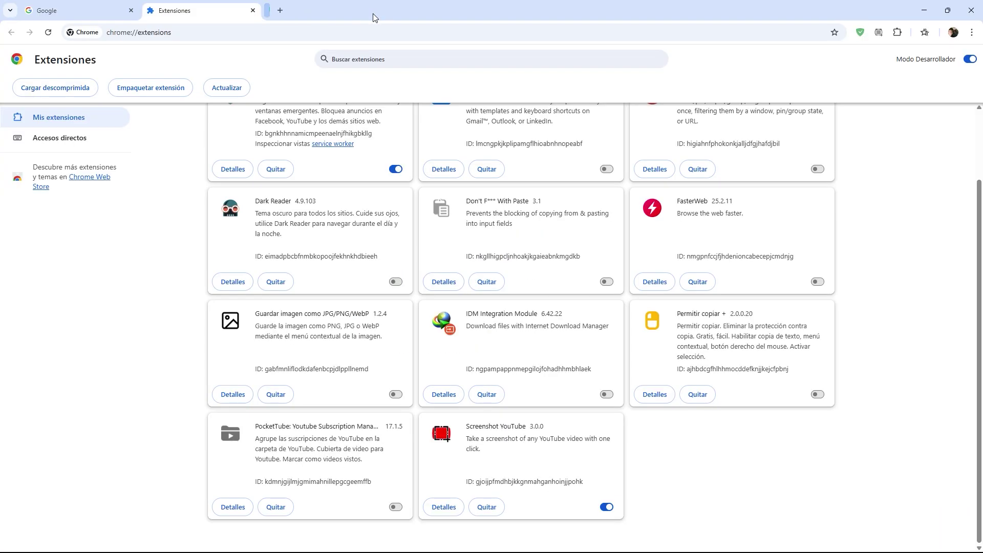
click(706, 400)
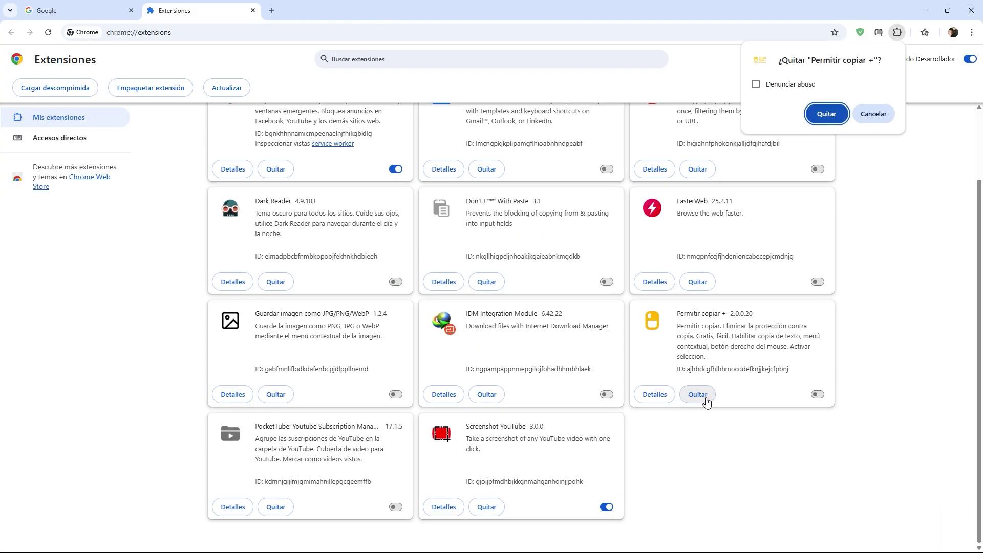
click(827, 114)
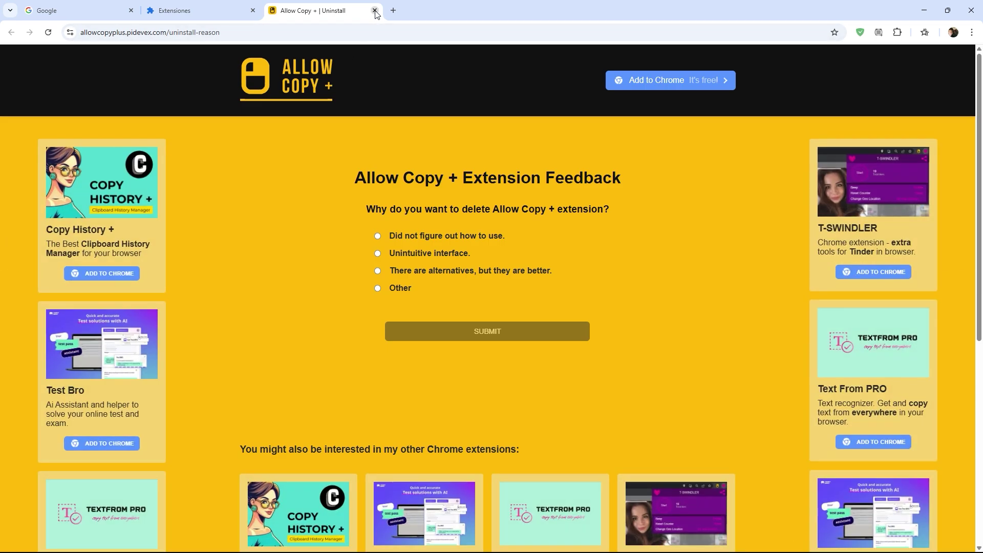
click(375, 10)
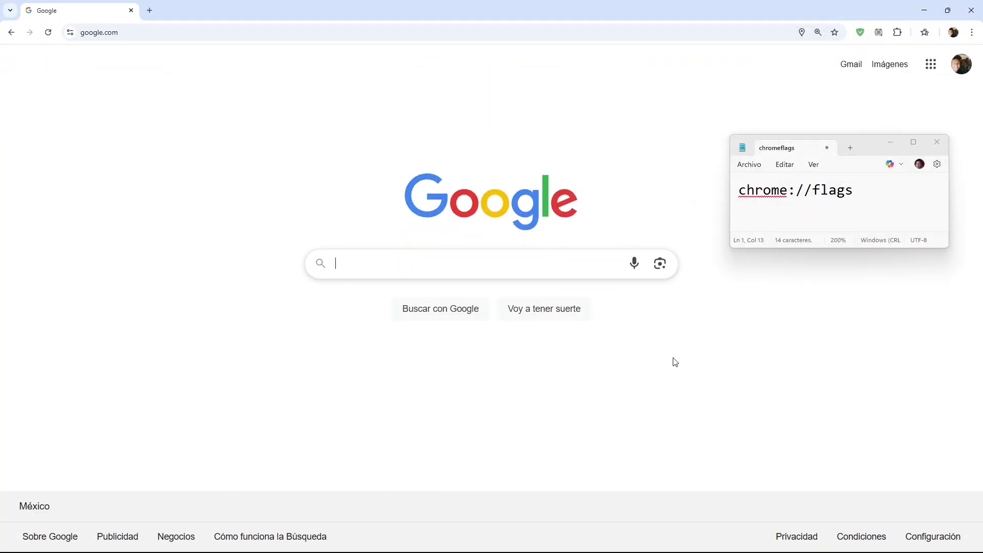
- Copy the chrome://flags address from the notes and open the Experiments page
drag(853, 191, 802, 195)
right_click(797, 200)
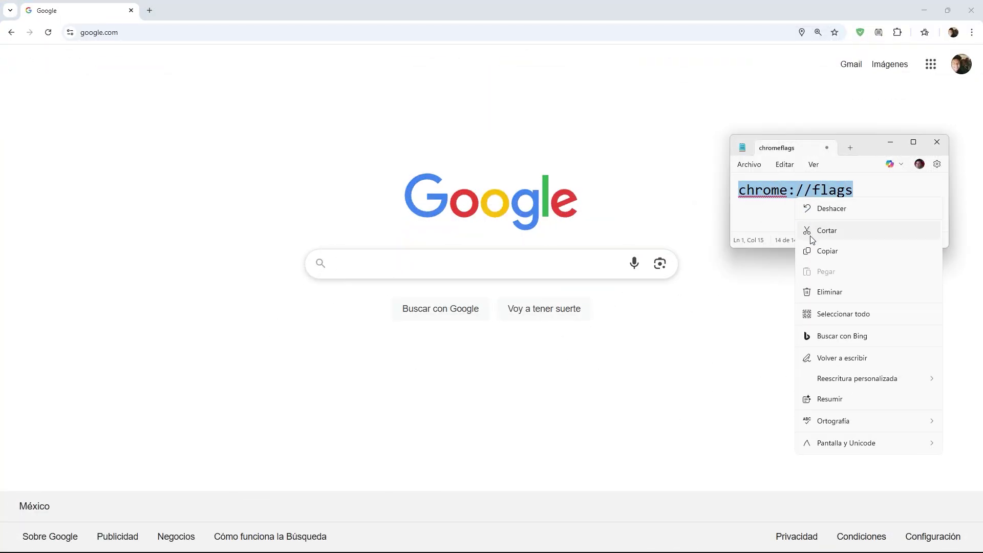
click(814, 250)
click(277, 33)
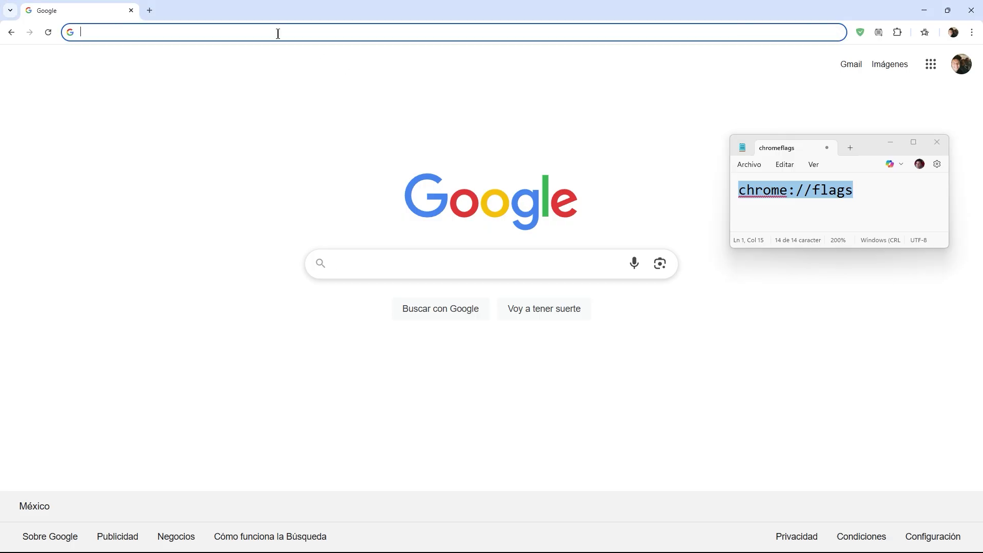
key(ctrl+v)
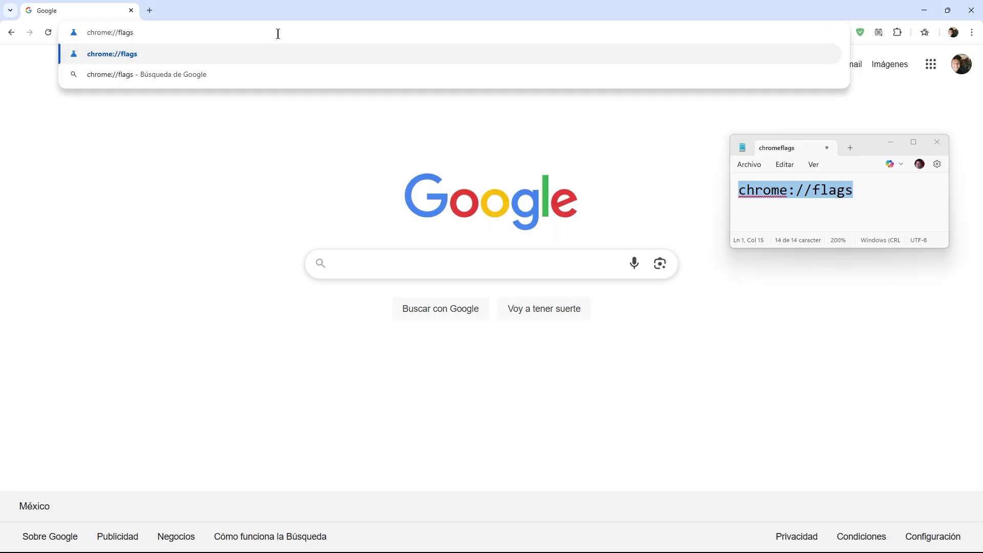
key(Return)
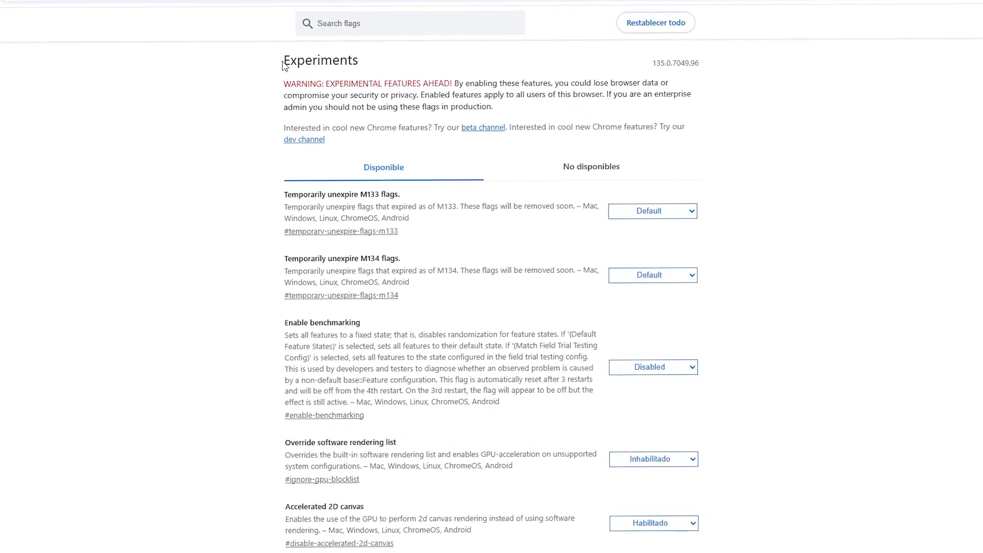
- Scroll down through the full experimental flags list
drag(268, 54, 346, 55)
click(695, 235)
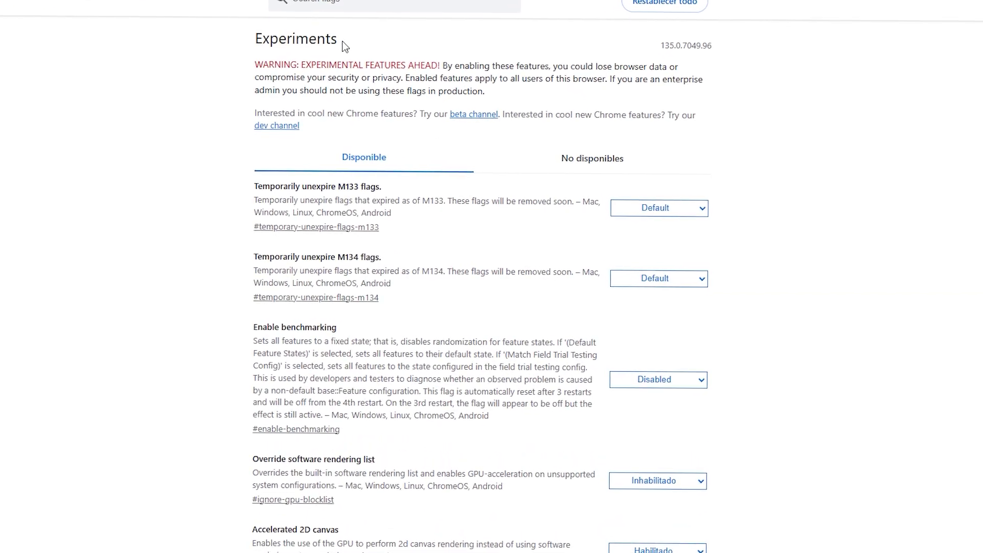
scroll(799, 411, down, 8)
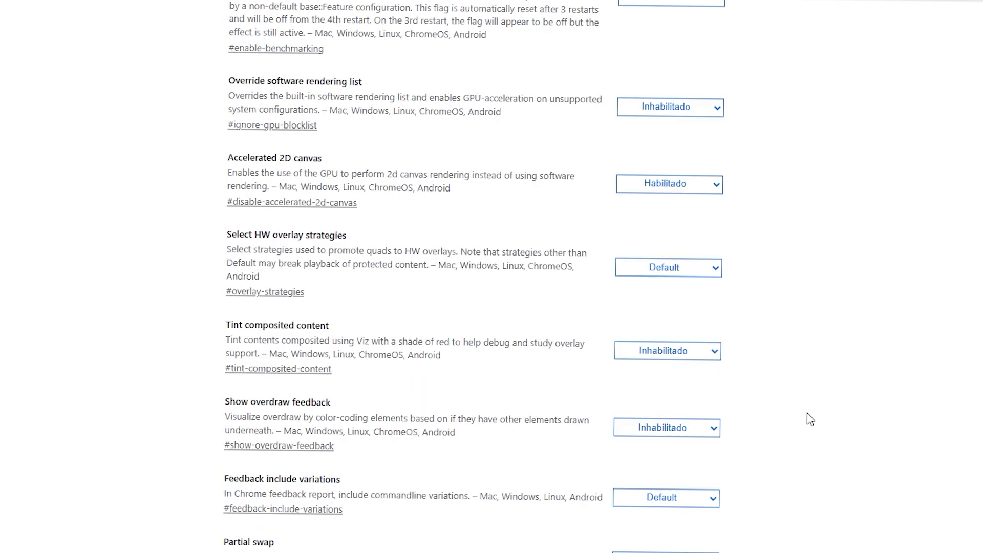
scroll(816, 428, down, 20)
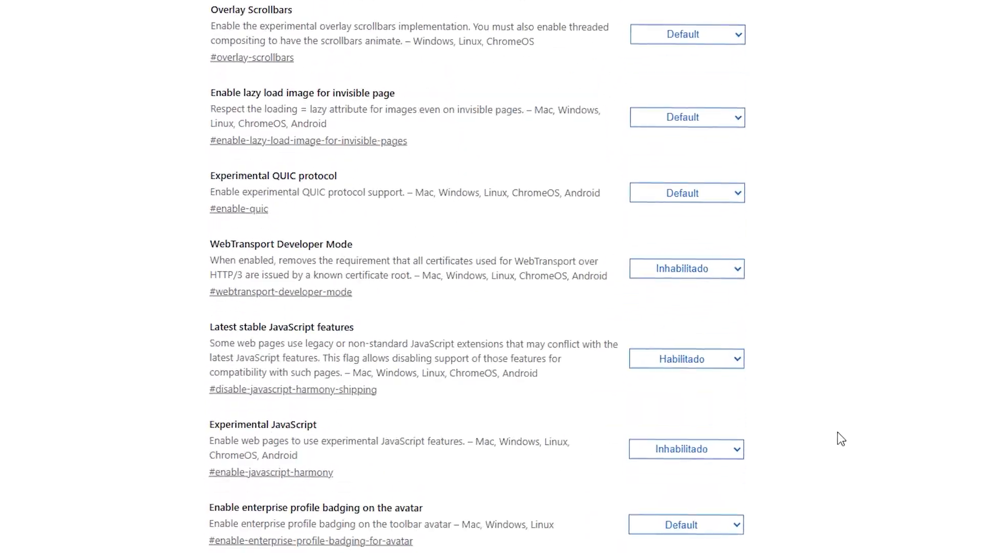
scroll(842, 433, down, 20)
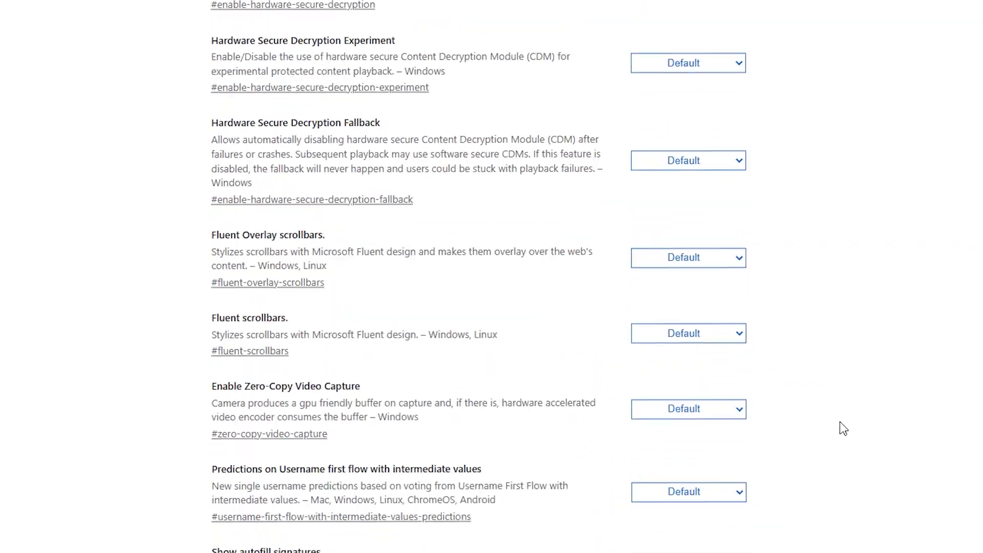
scroll(834, 419, down, 20)
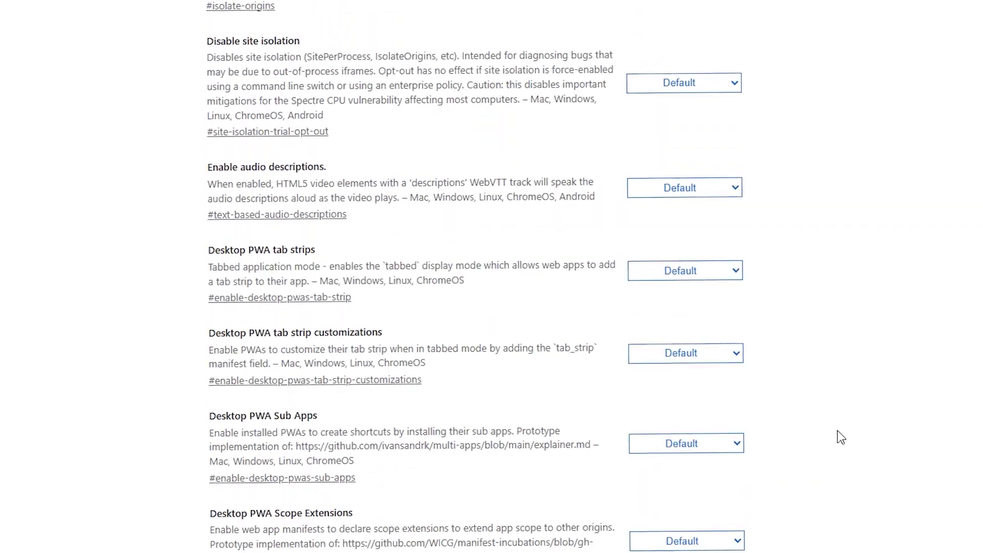
scroll(842, 434, down, 20)
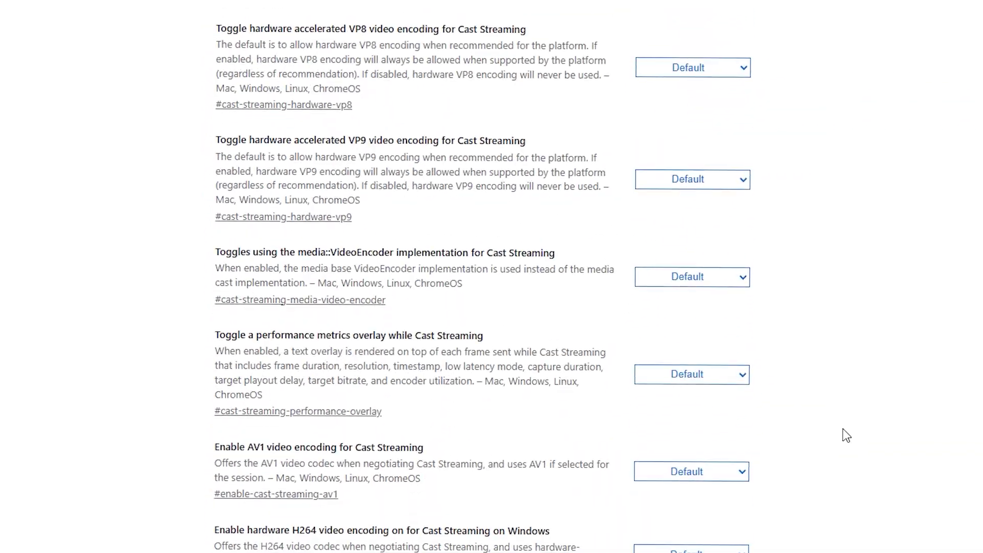
scroll(841, 431, down, 20)
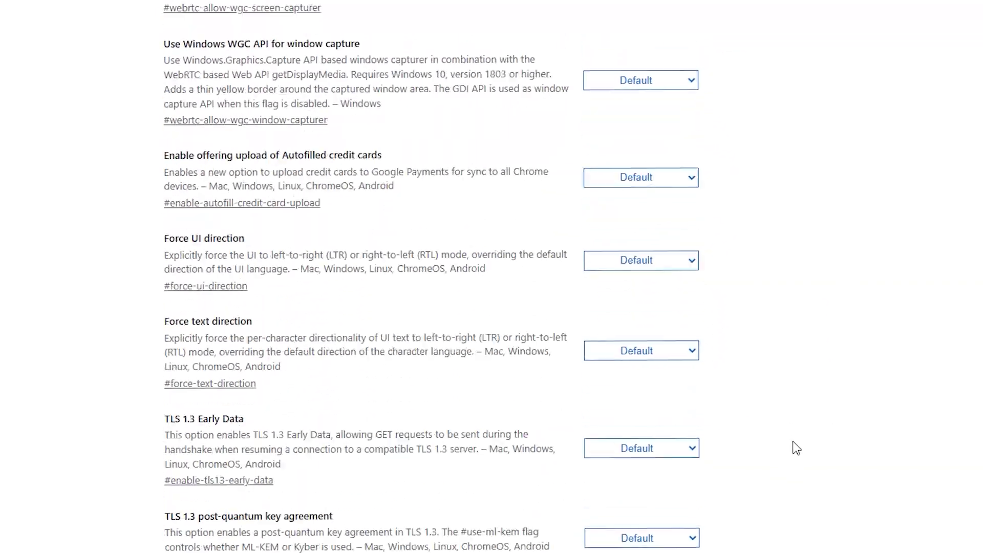
scroll(808, 448, down, 20)
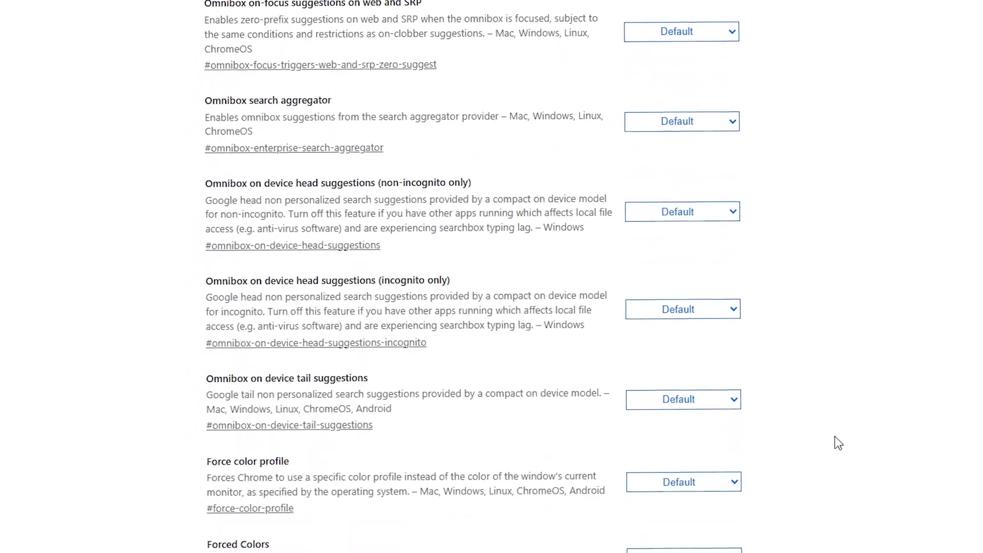
scroll(841, 432, down, 20)
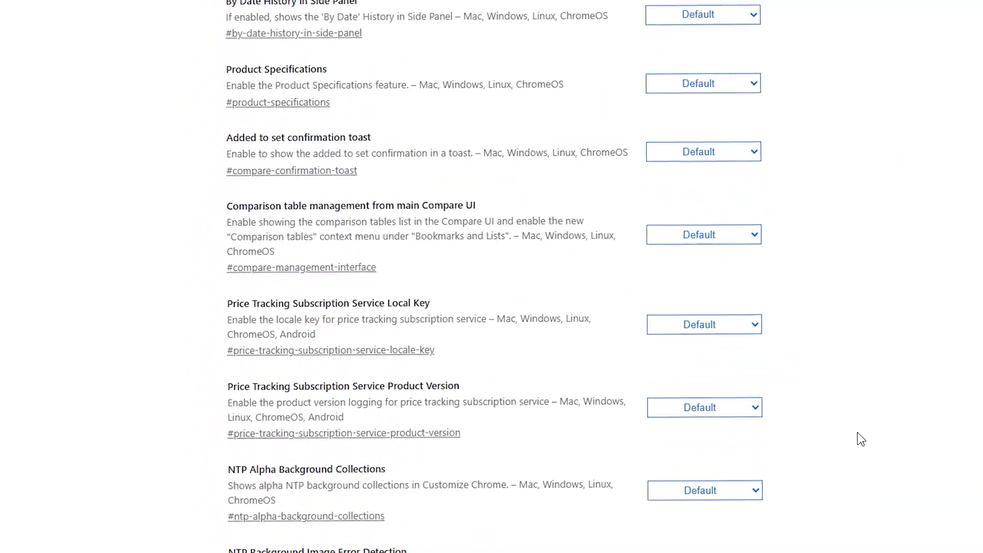
scroll(852, 439, down, 20)
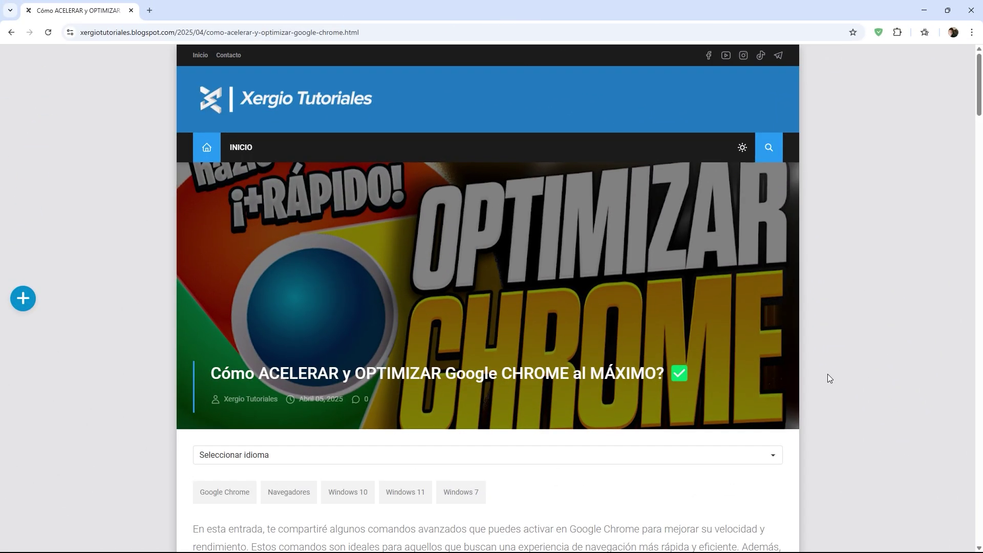
- Scroll the article down to the Paso 5 heading, highlighting headings along the way
scroll(448, 359, down, 1)
scroll(448, 358, down, 4)
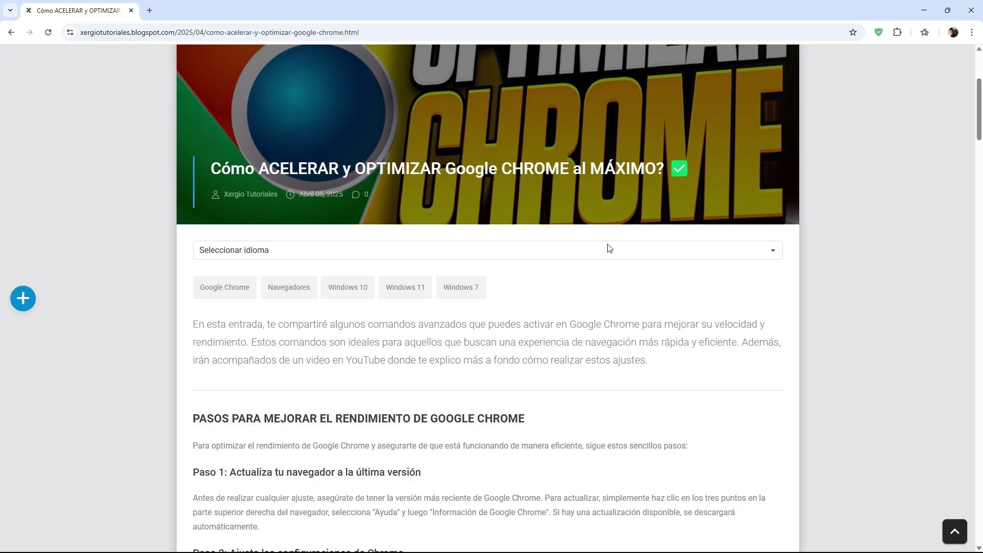
scroll(293, 278, down, 5)
drag(286, 161, 522, 161)
click(510, 153)
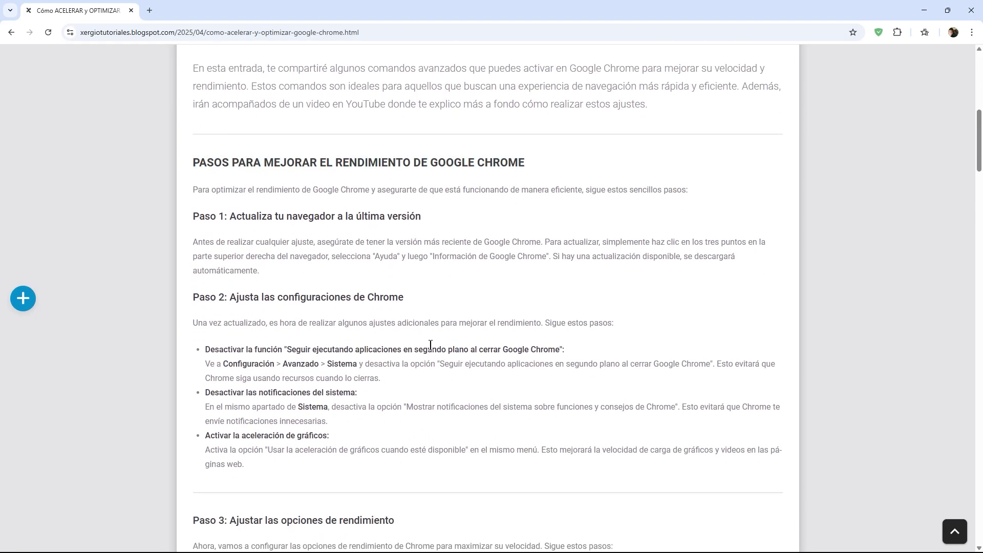
scroll(573, 439, down, 20)
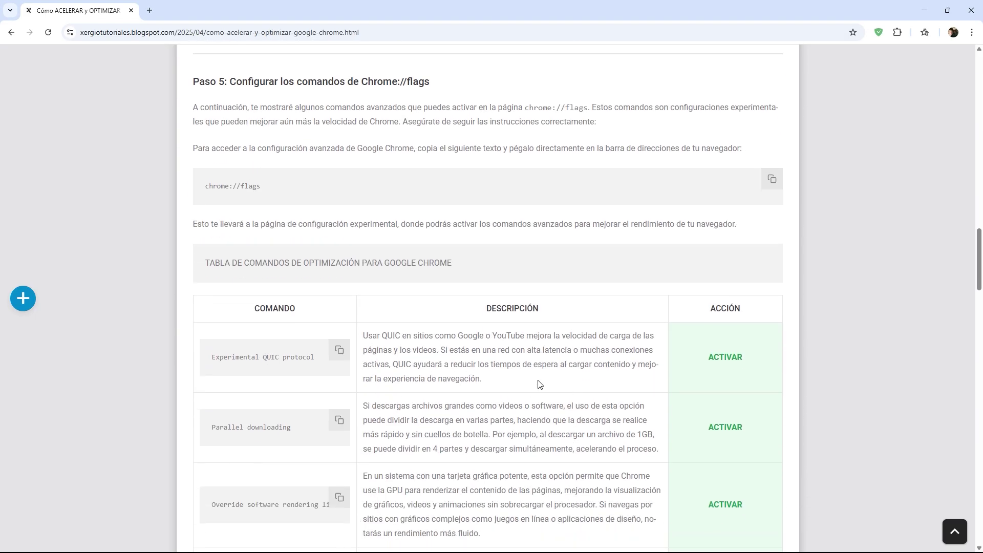
drag(193, 91, 441, 87)
click(446, 88)
- Review the command table, highlighting the QUIC and Parallel downloading descriptions
scroll(430, 373, down, 4)
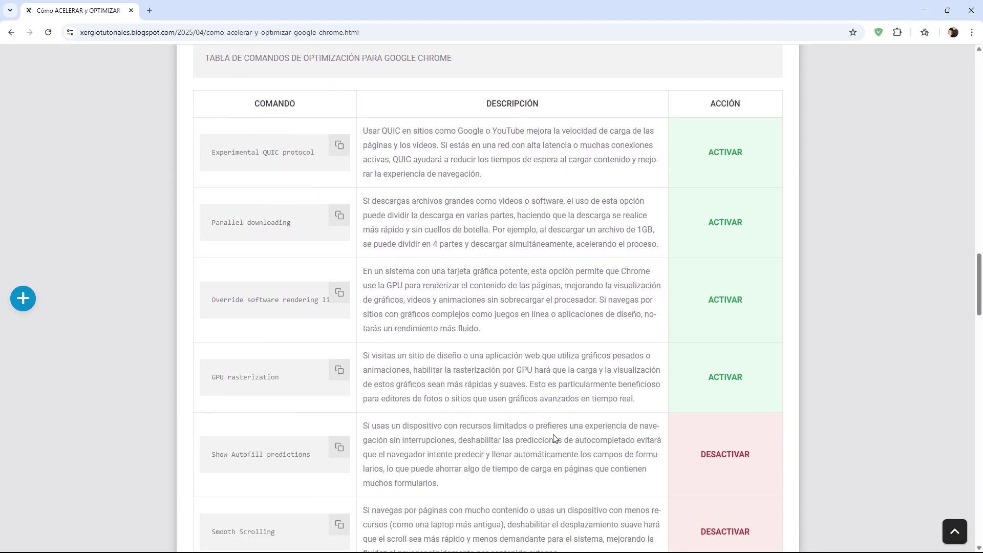
scroll(554, 439, down, 10)
scroll(607, 403, up, 8)
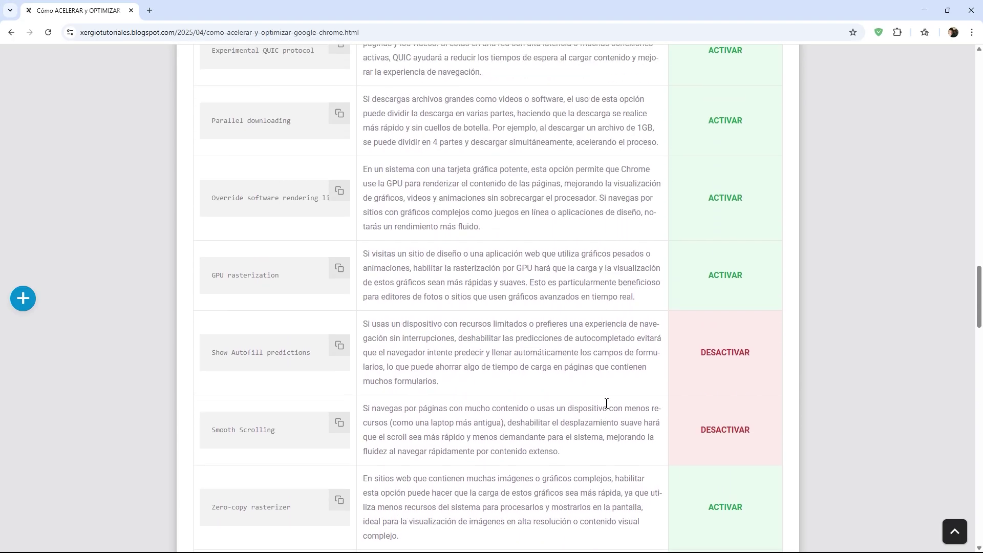
scroll(607, 403, up, 2)
drag(363, 130, 526, 177)
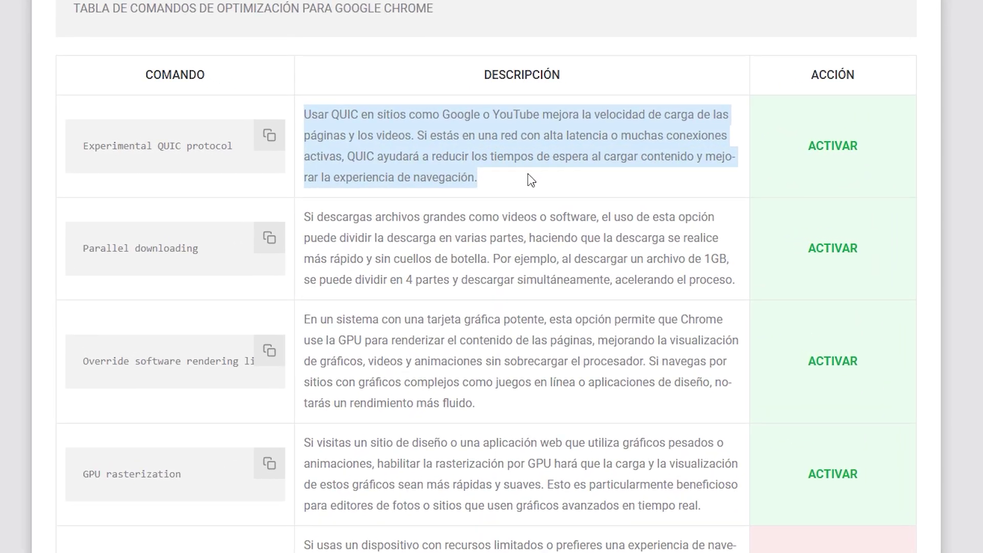
click(528, 175)
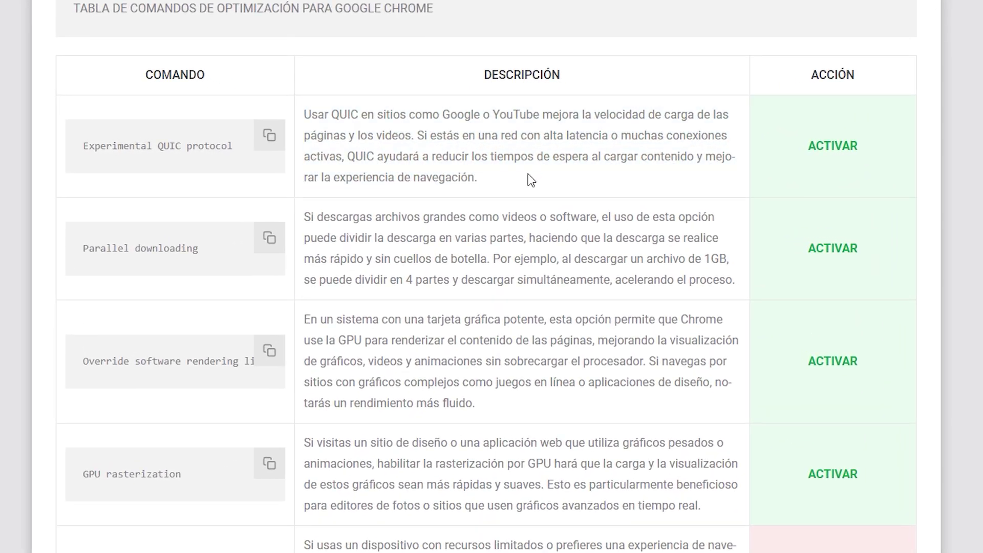
drag(306, 214, 643, 283)
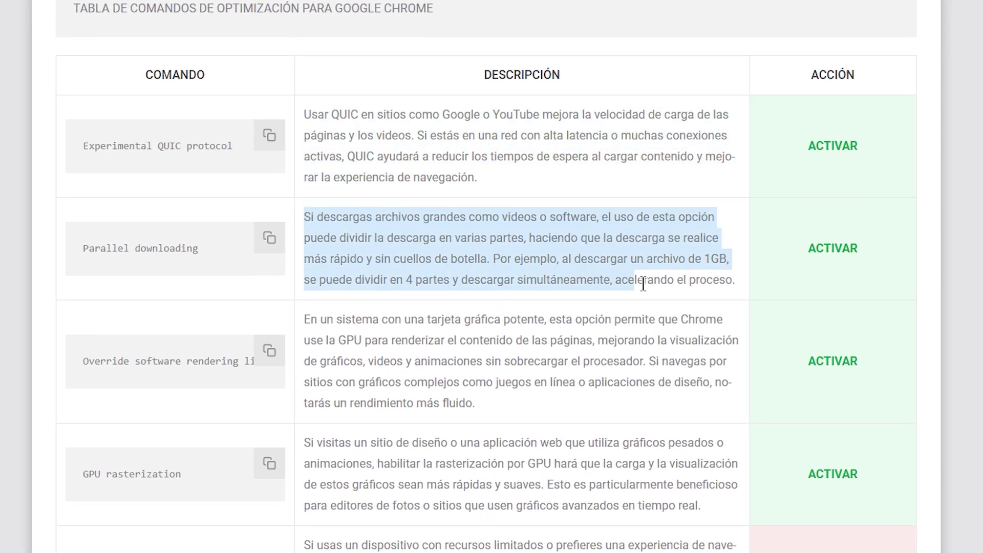
click(742, 294)
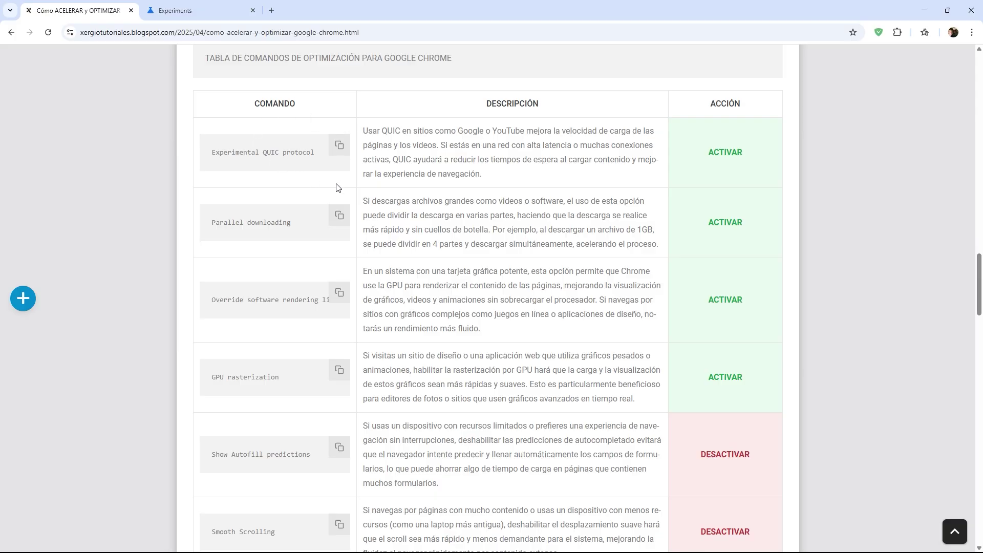
- On the Experiments tab, filter to Experimental QUIC protocol and set it to Enabled
click(208, 16)
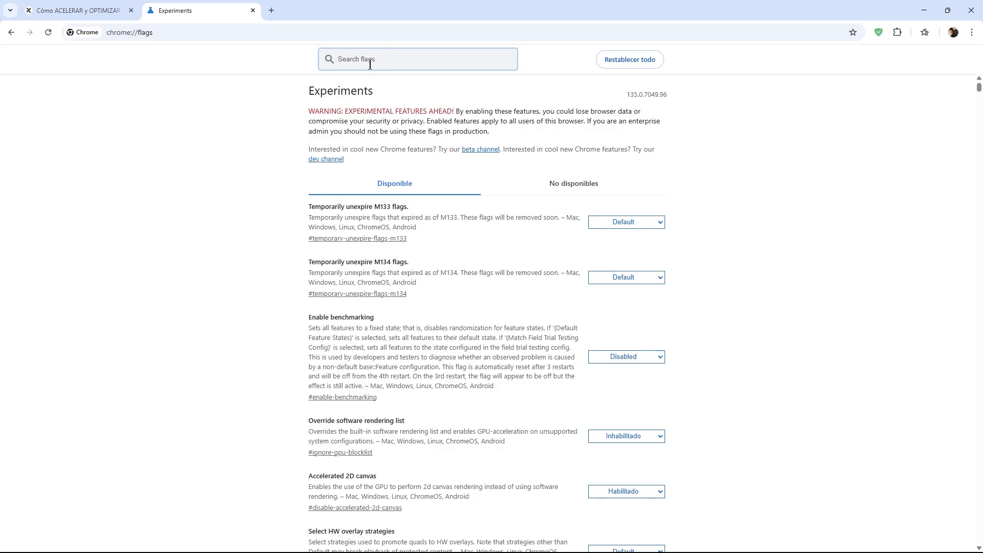
text(l)
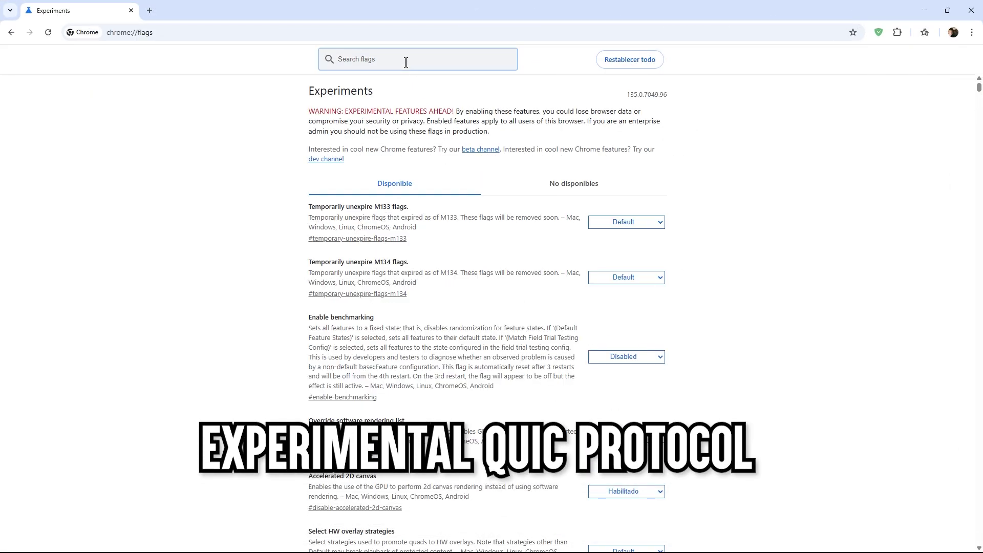
text(Experimental QUIC protocol)
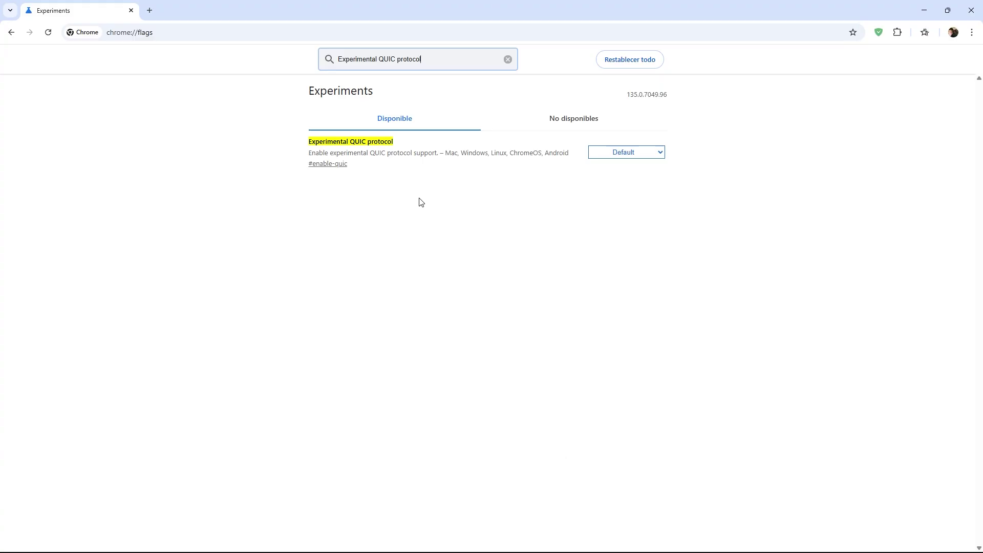
click(616, 155)
click(614, 180)
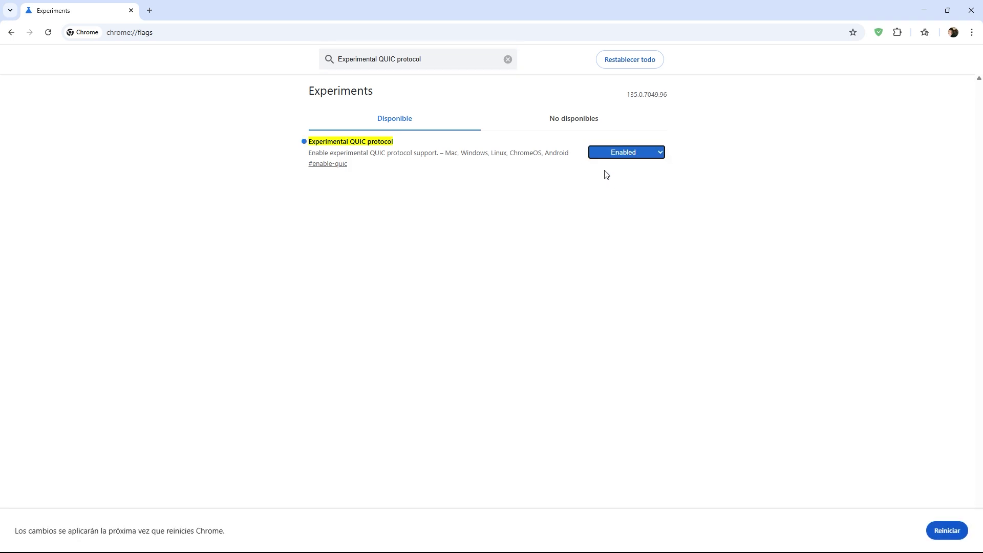
click(625, 162)
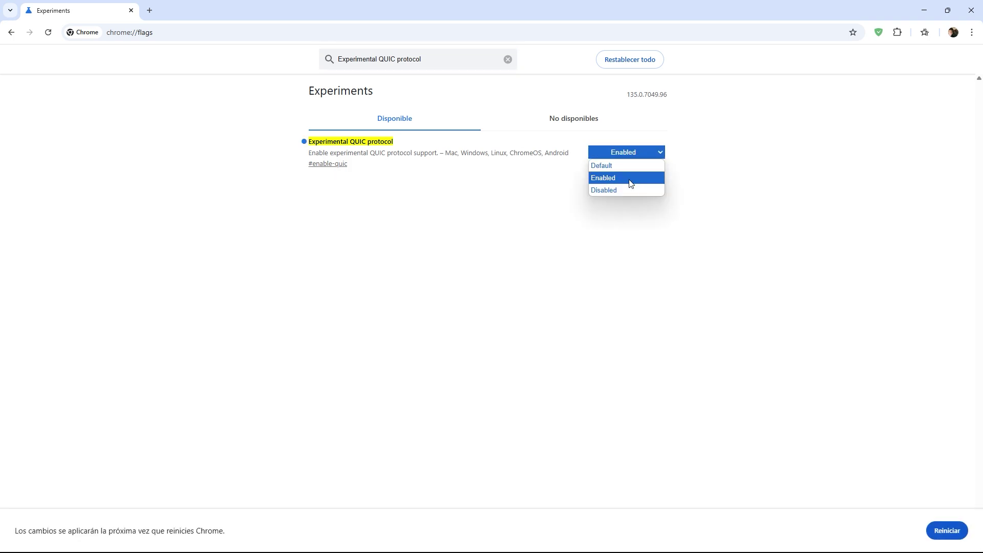
click(631, 183)
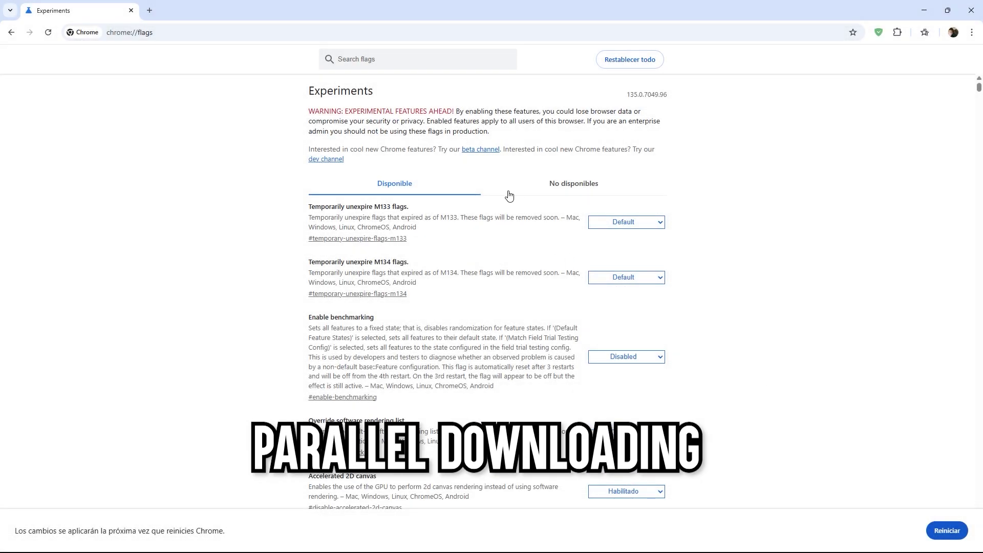
- Search the flags for Parallel downloading and set it to Enabled
click(415, 60)
text(Parallel downloading)
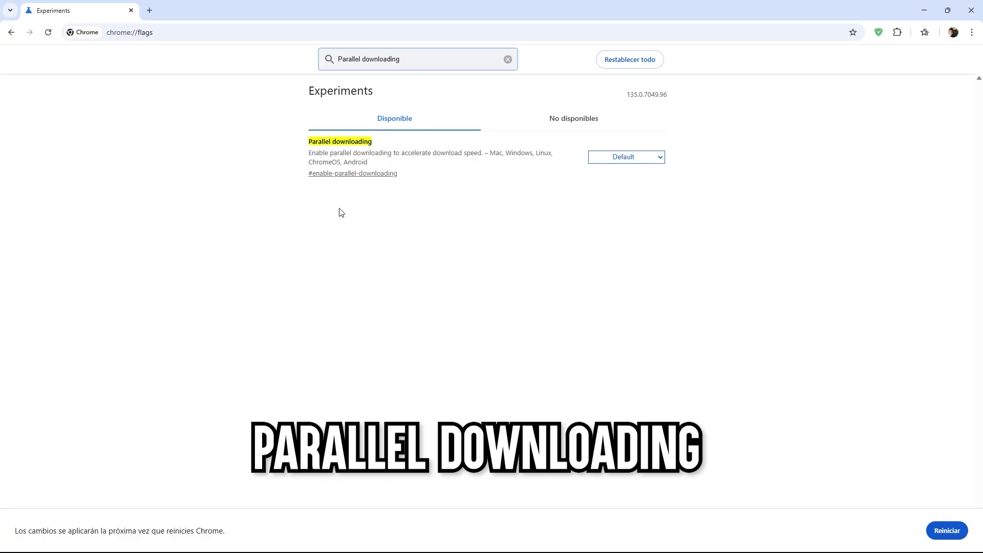
click(605, 155)
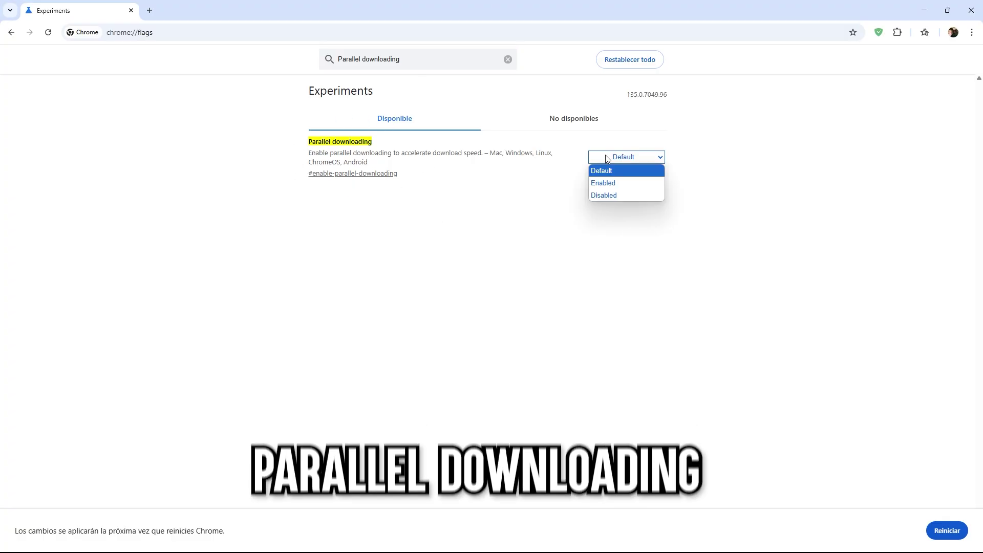
click(607, 188)
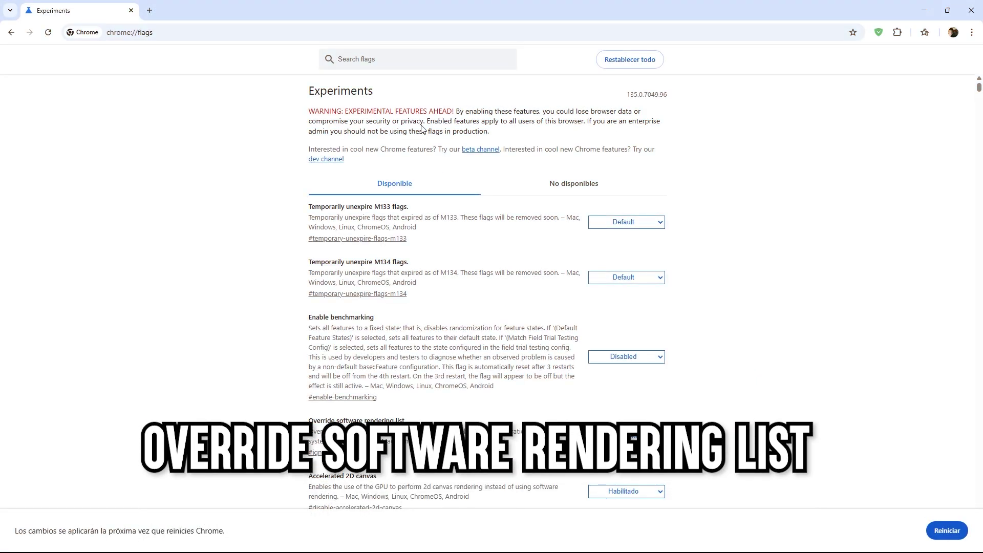
- Search for Override software rendering list and set it to Habilitado
click(399, 62)
text(Override software rendering list)
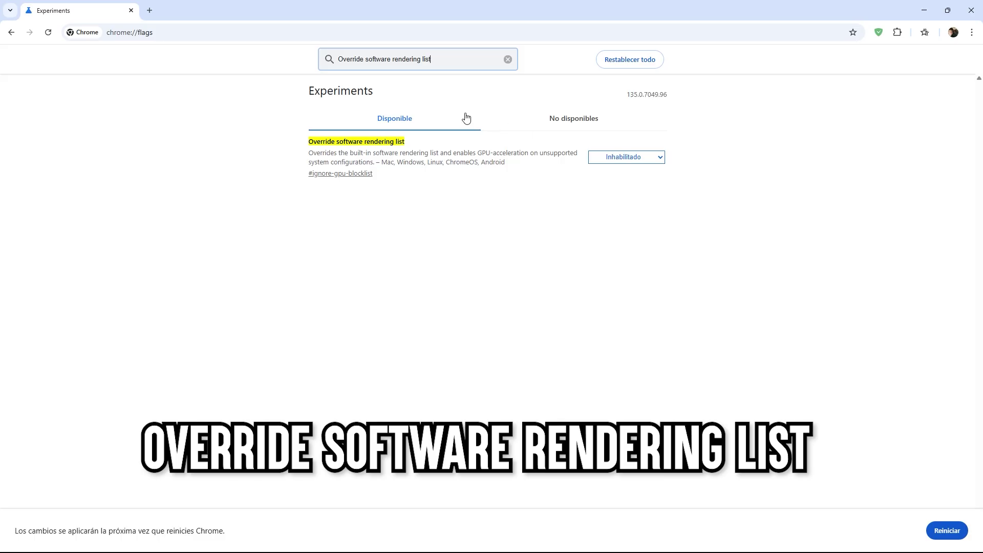
click(623, 158)
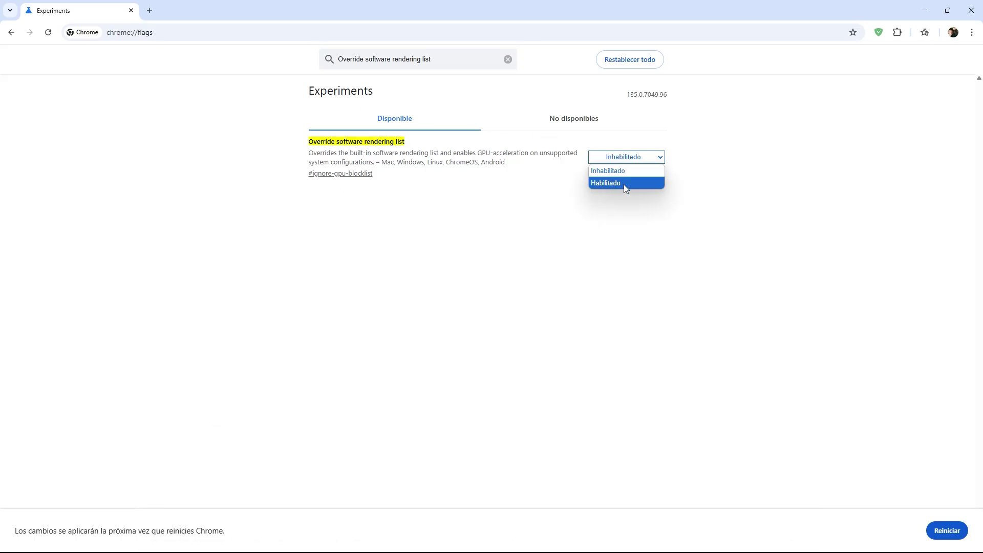
click(623, 183)
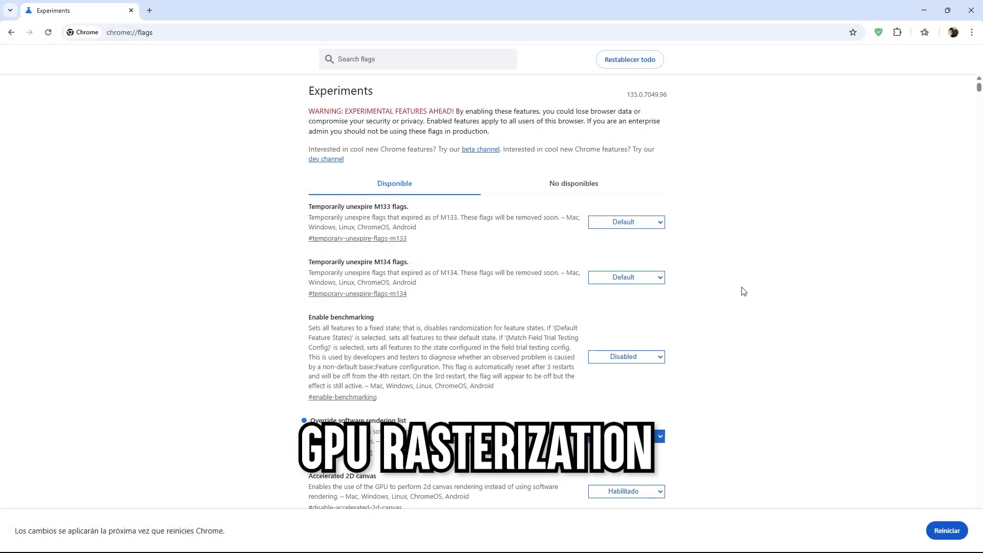
- Search the flags for GPU rasterization and set it to Enabled
click(347, 61)
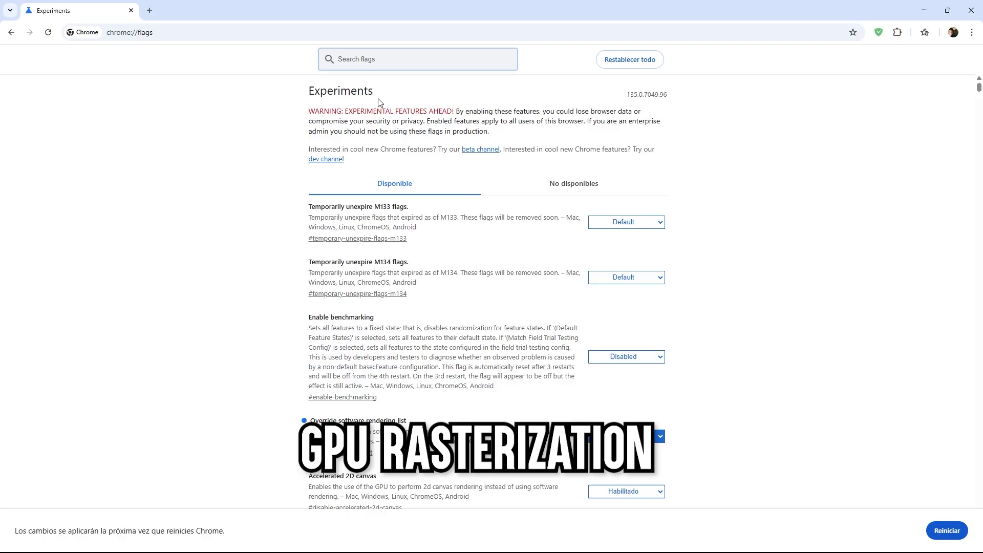
text(GPU rasterization)
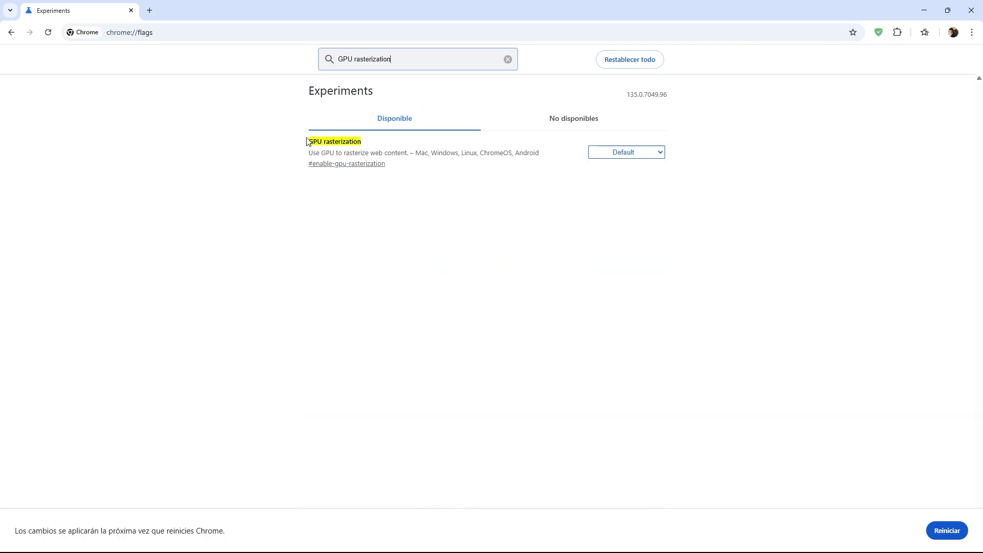
click(601, 153)
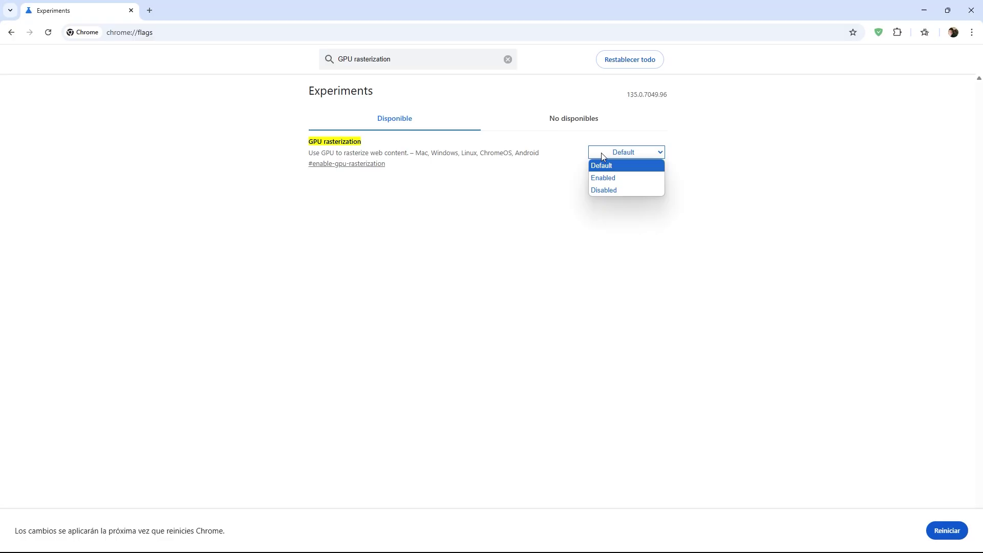
click(602, 179)
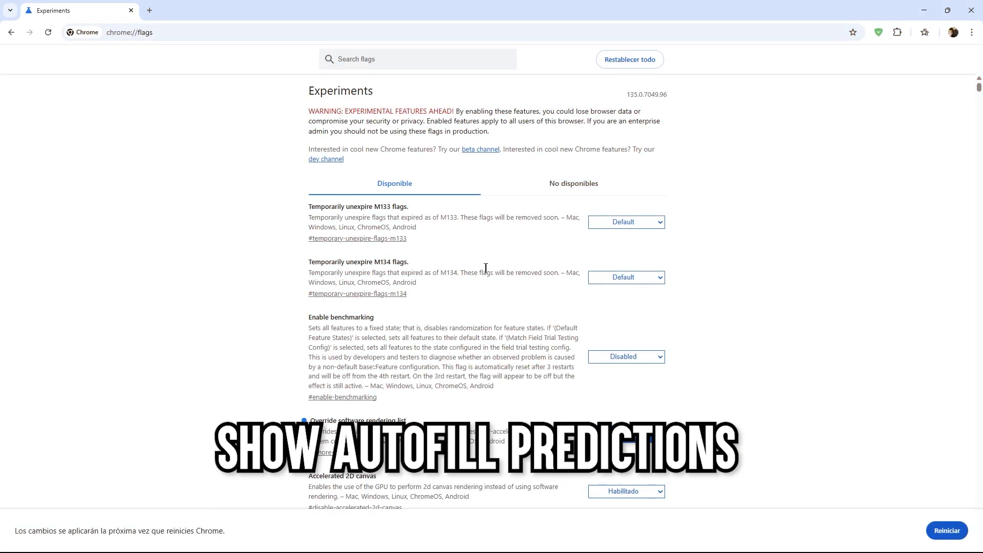
- Search for Show Autofill predictions and set it to Disabled
click(383, 61)
text(Show Autofill predictions)
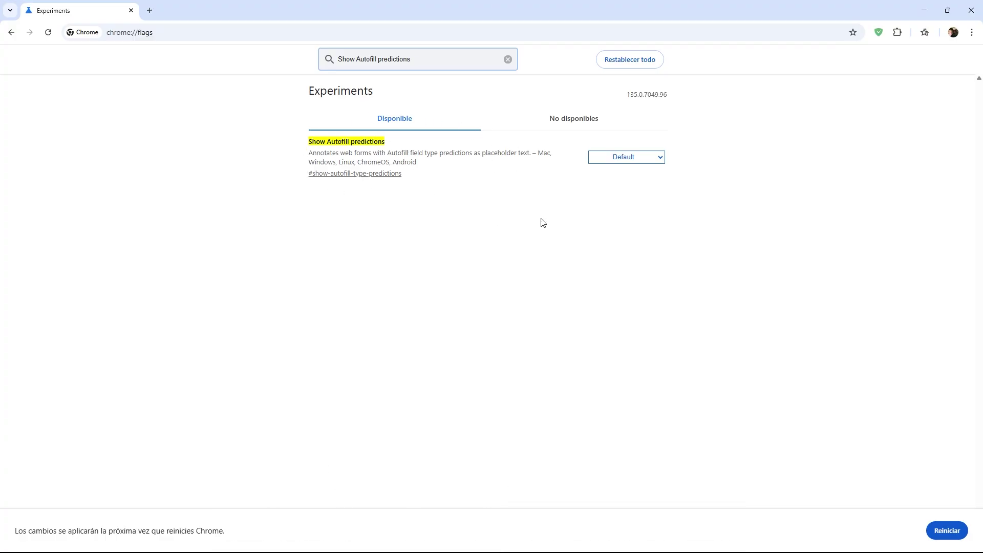
click(606, 160)
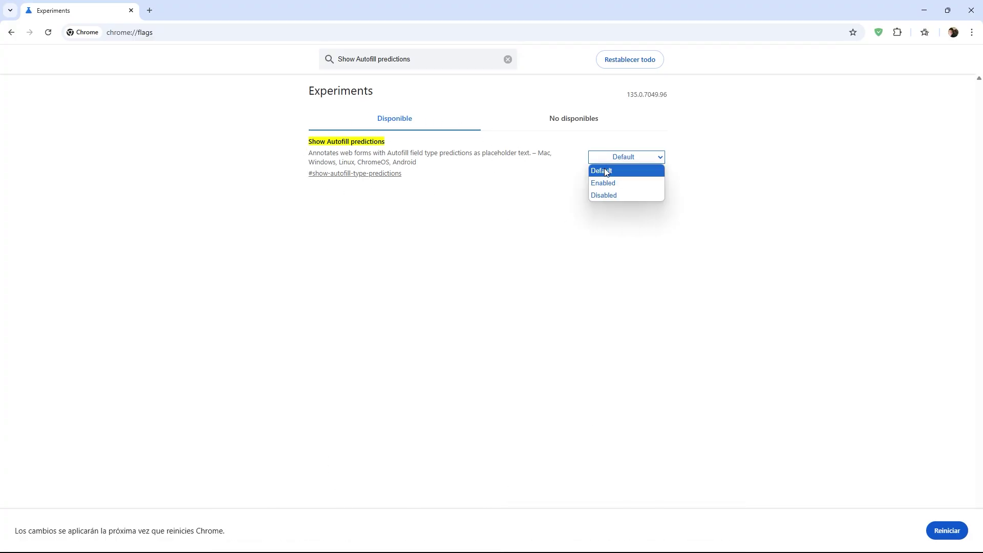
click(611, 196)
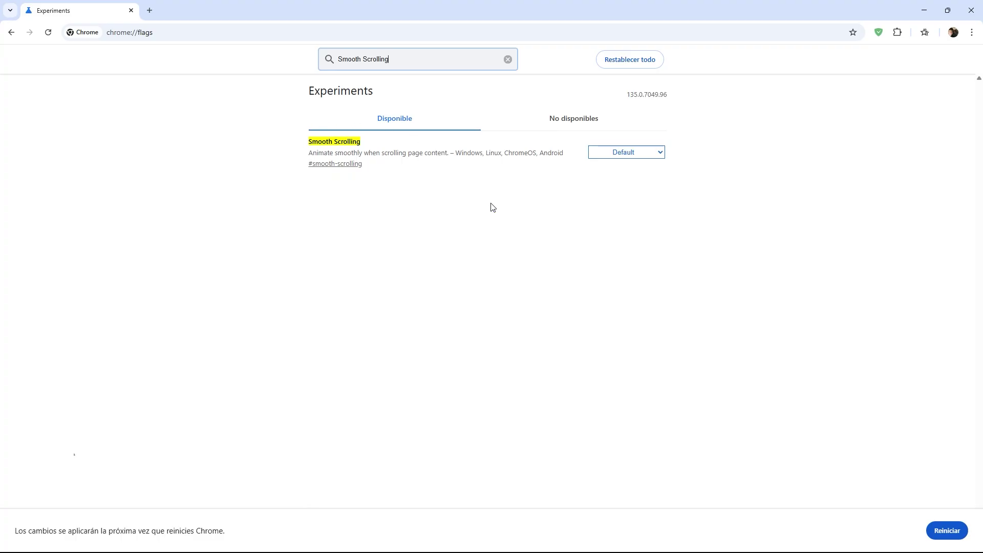
- Set the Smooth Scrolling flag's state to Disabled
click(609, 156)
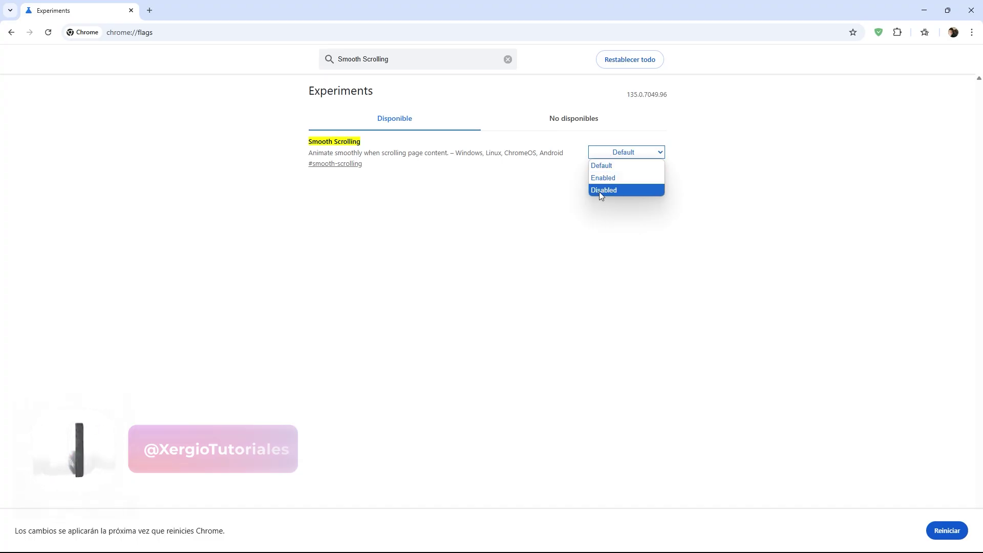
click(619, 193)
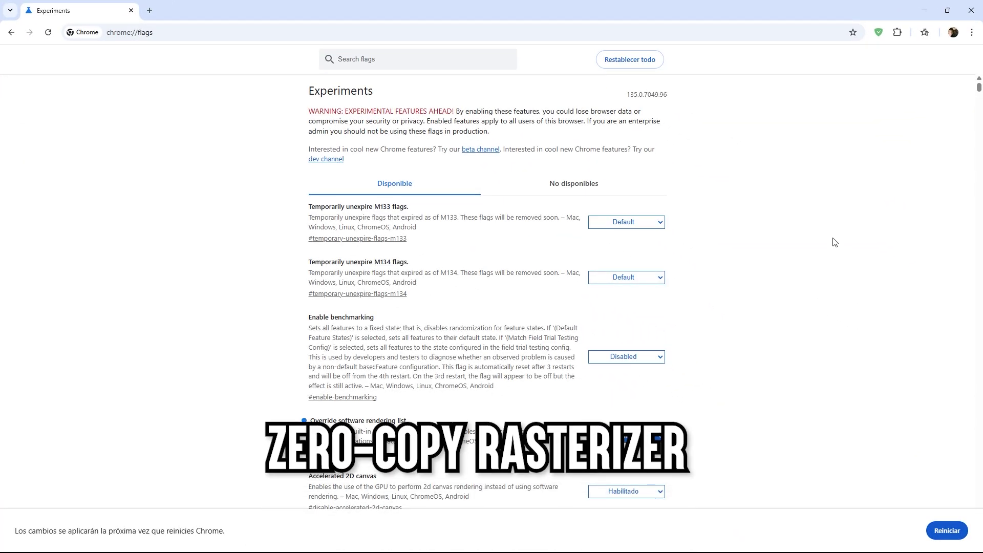
- Filter the flags to Zero-copy rasterizer and open its state choices
click(381, 60)
text(Zero-copy rasterizer)
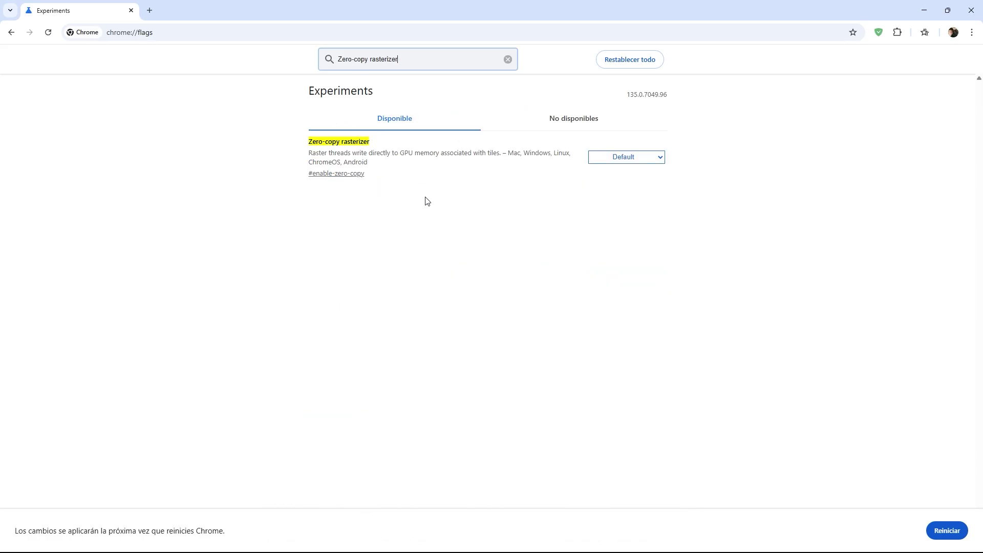
click(611, 157)
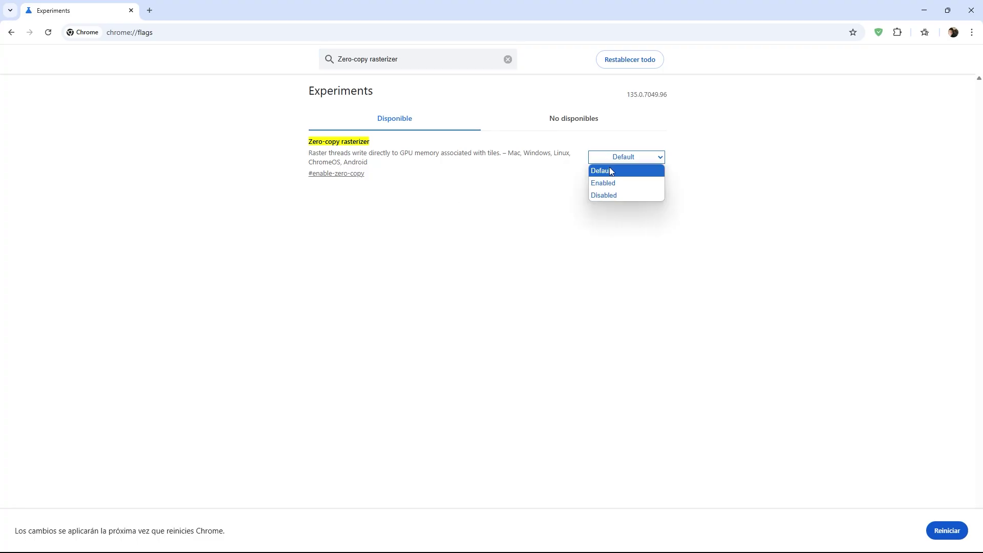
- Set Zero-copy rasterizer to Enabled, then search Zero-Copy Video Capture and enable it too
click(609, 188)
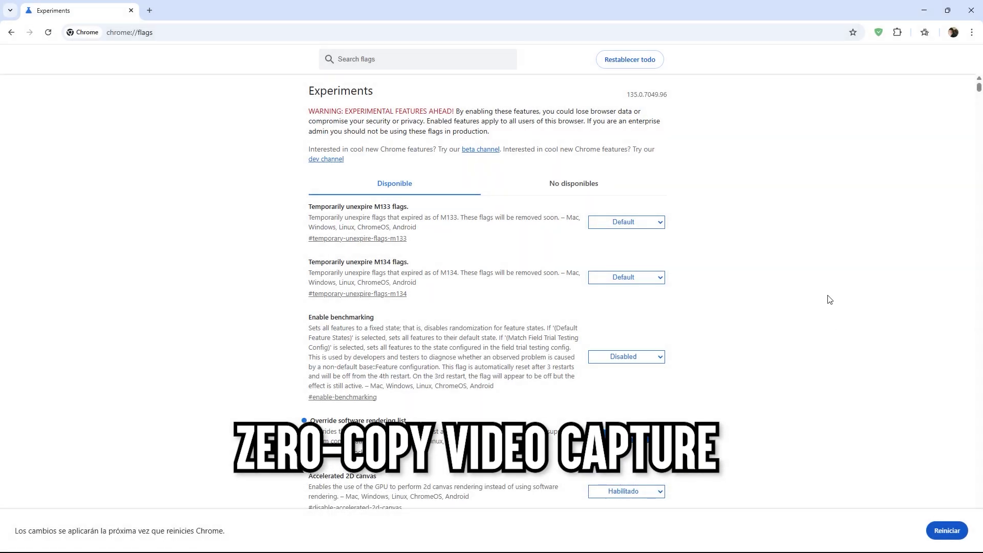
click(406, 61)
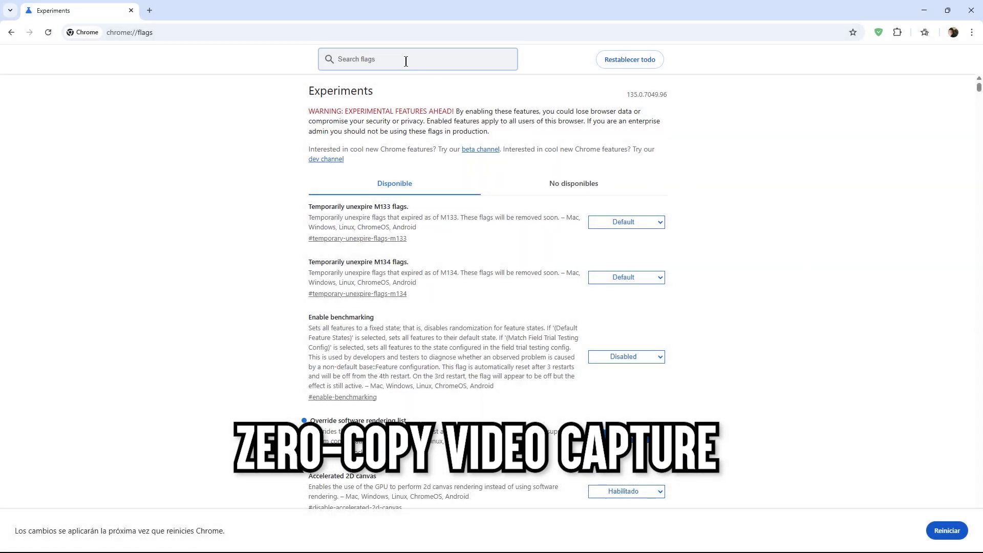
text(Zero-copy Video Capture)
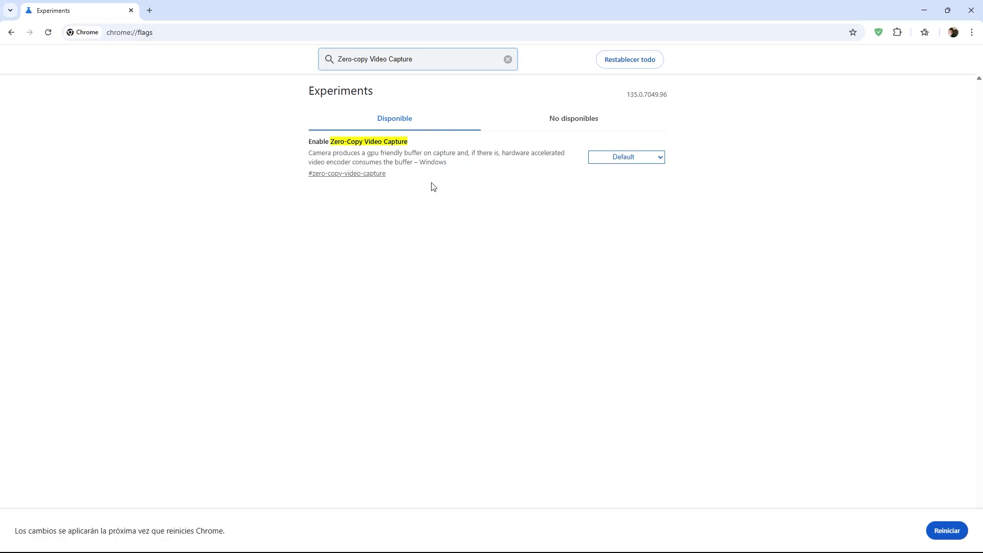
click(606, 158)
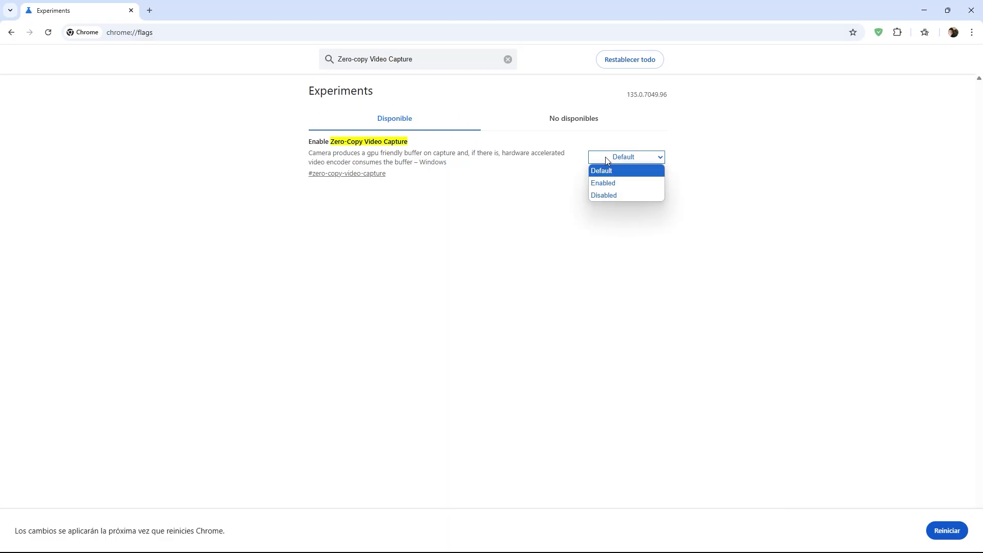
click(613, 186)
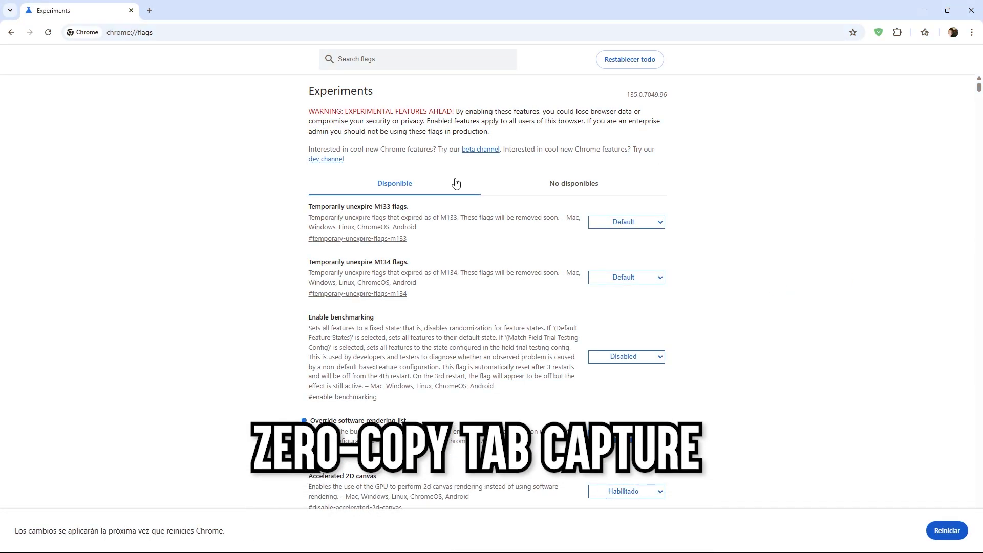
- Search the flags for Zero-copy Tab Capture and set it to Enabled
click(392, 61)
text(Zero-copy Tab Capture)
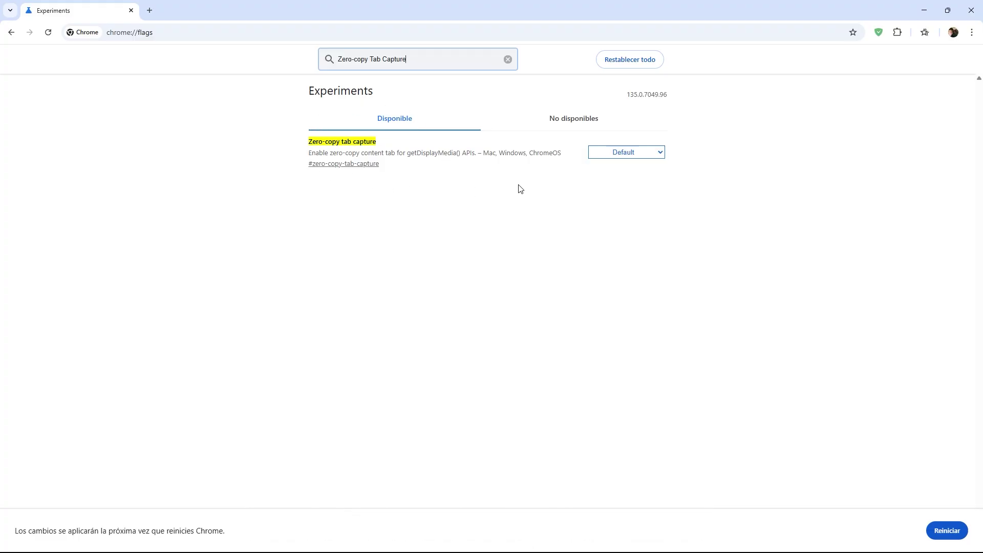
click(616, 152)
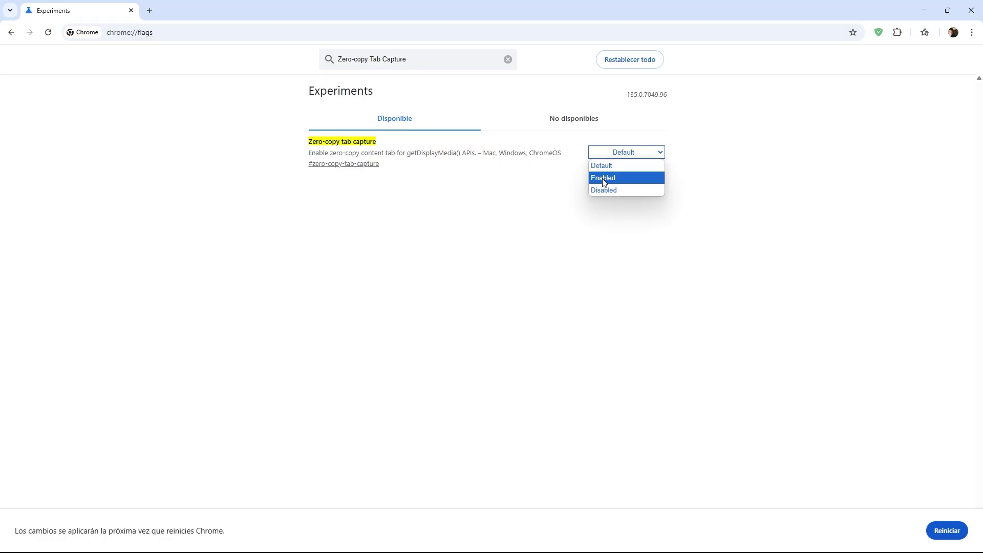
click(610, 179)
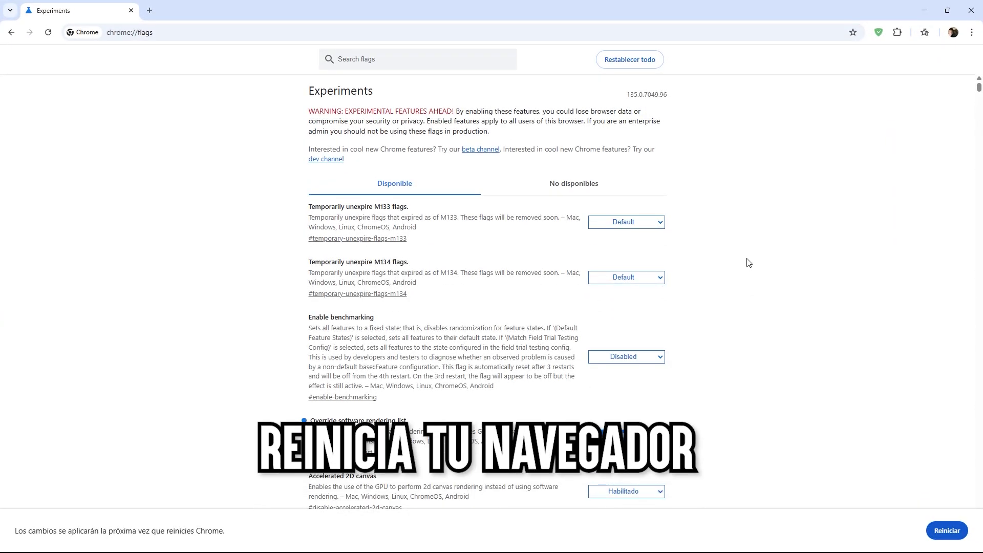
- Relaunch Chrome with Reiniciar so the changed flags take effect
click(945, 532)
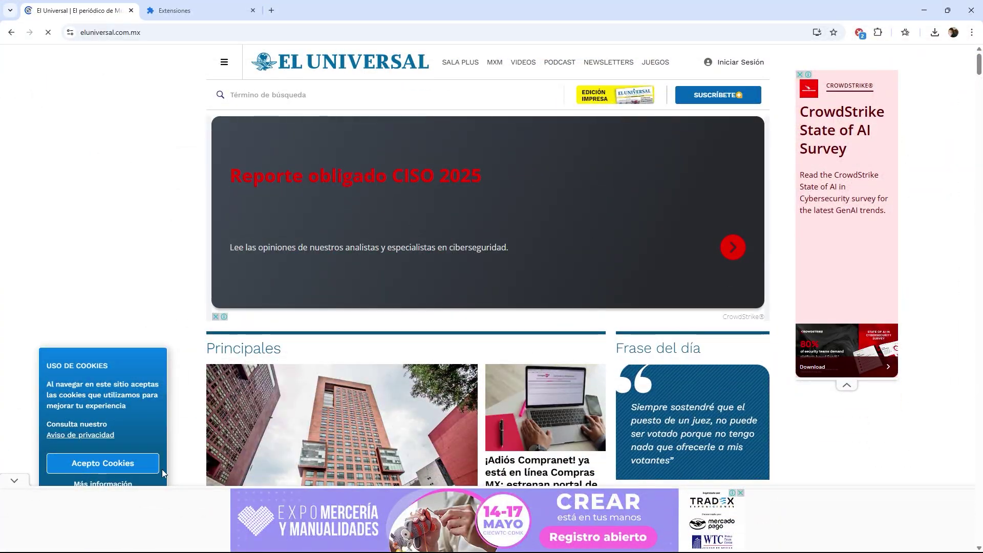
scroll(541, 387, down, 15)
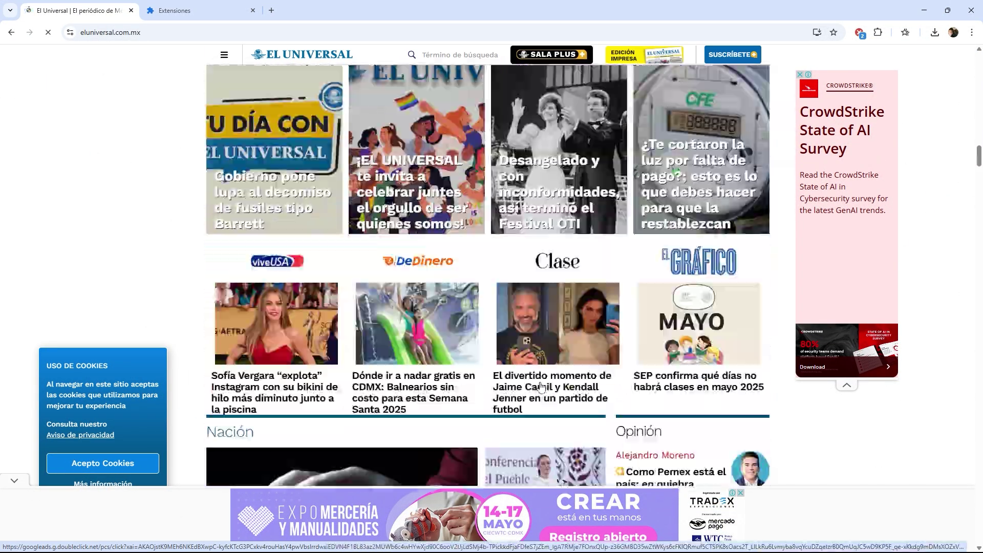
scroll(541, 387, down, 5)
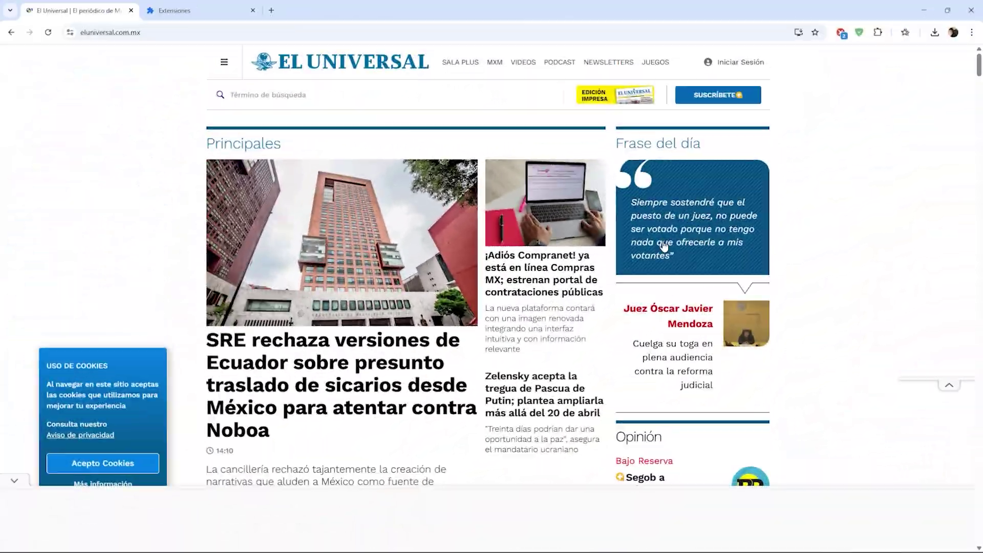
scroll(529, 387, down, 4)
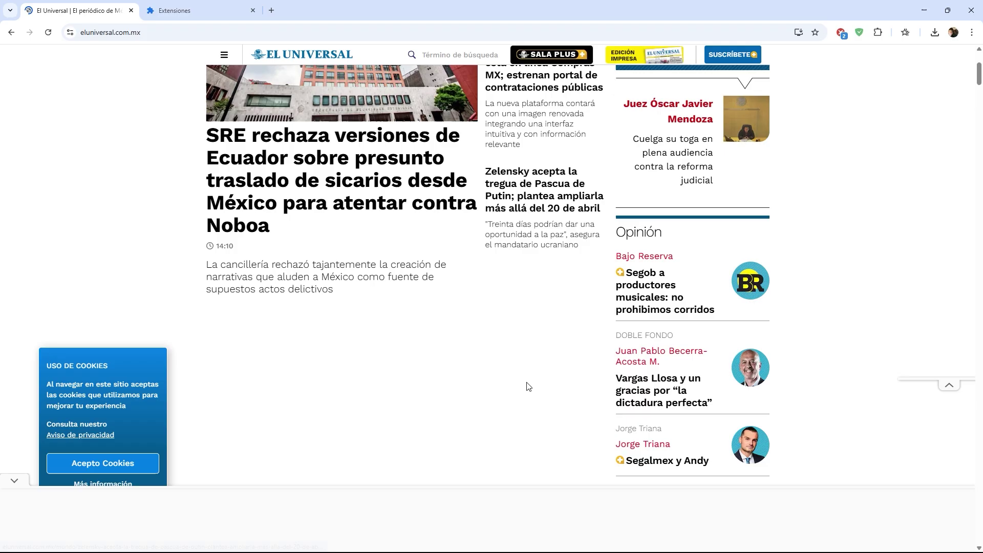
scroll(528, 387, down, 12)
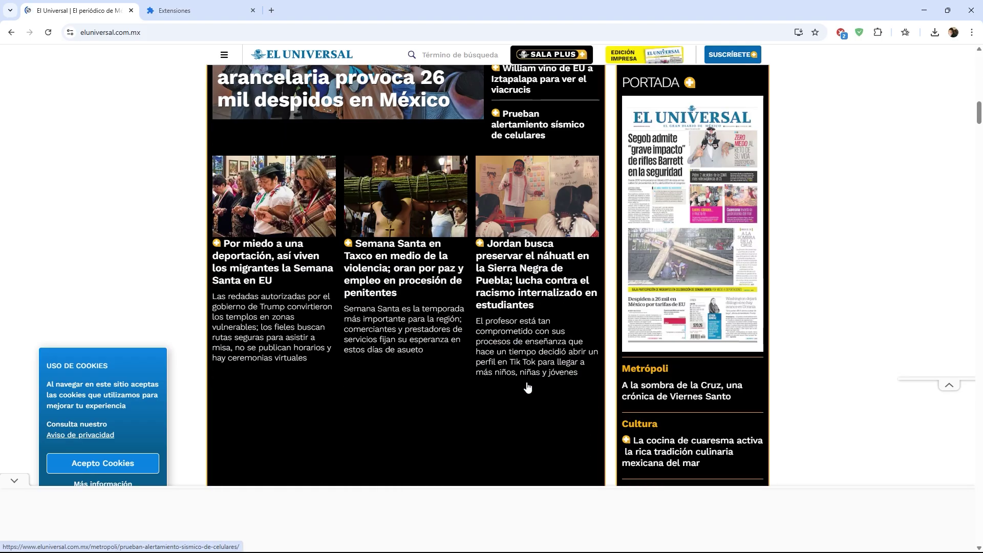
scroll(529, 388, down, 12)
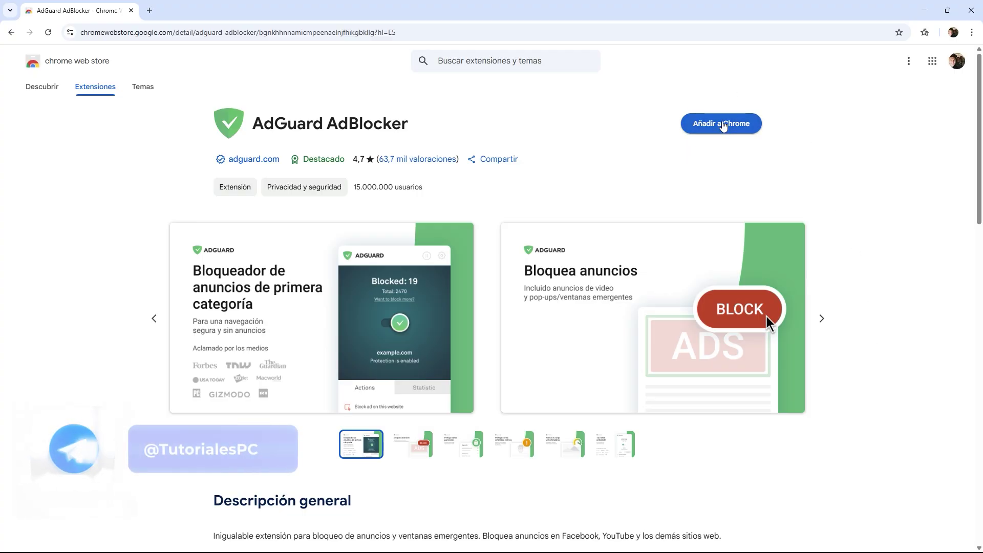
- Install AdGuard AdBlocker with 'Añadir a Chrome', confirming 'Añadir extensión'
click(722, 126)
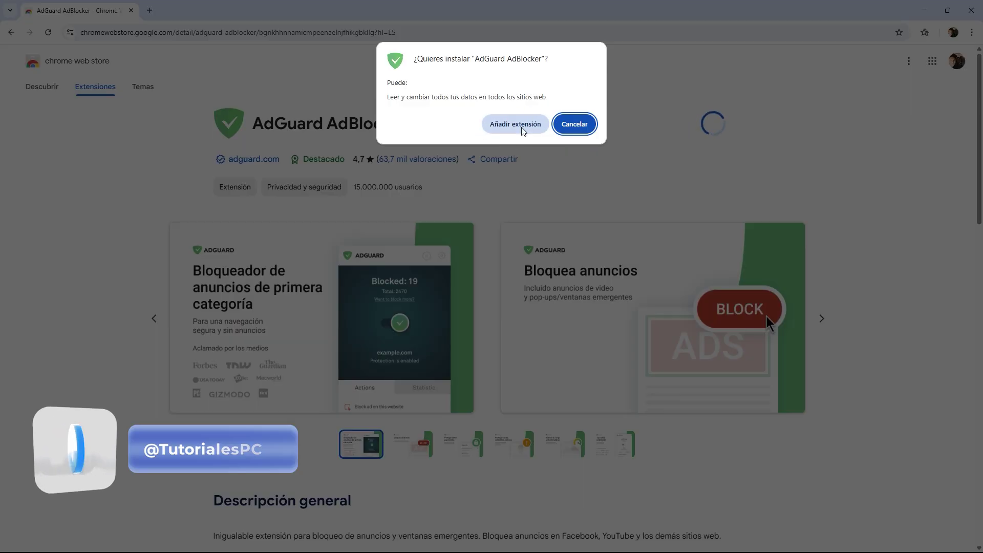
click(522, 128)
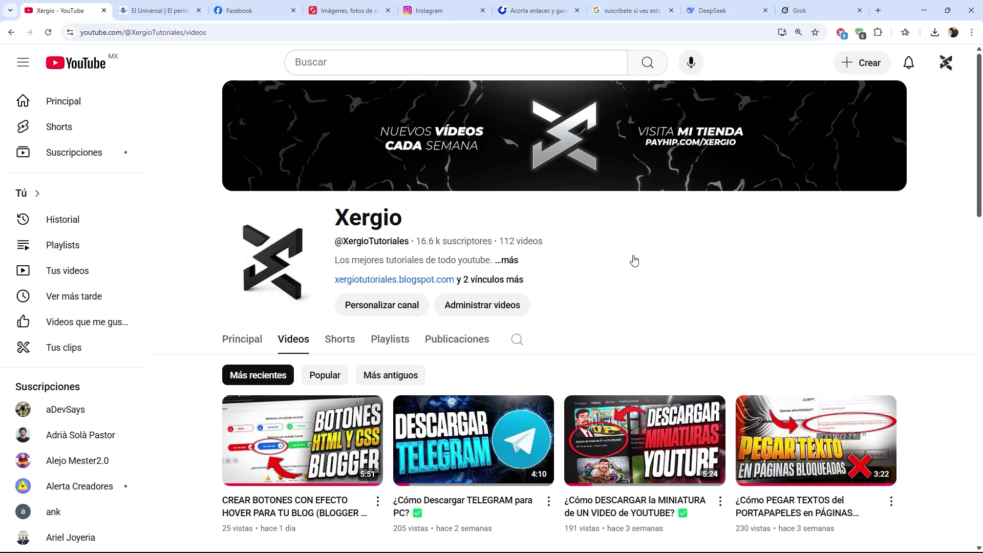
- Use the Close Other Tabs extension to close every tab but the current one
click(842, 34)
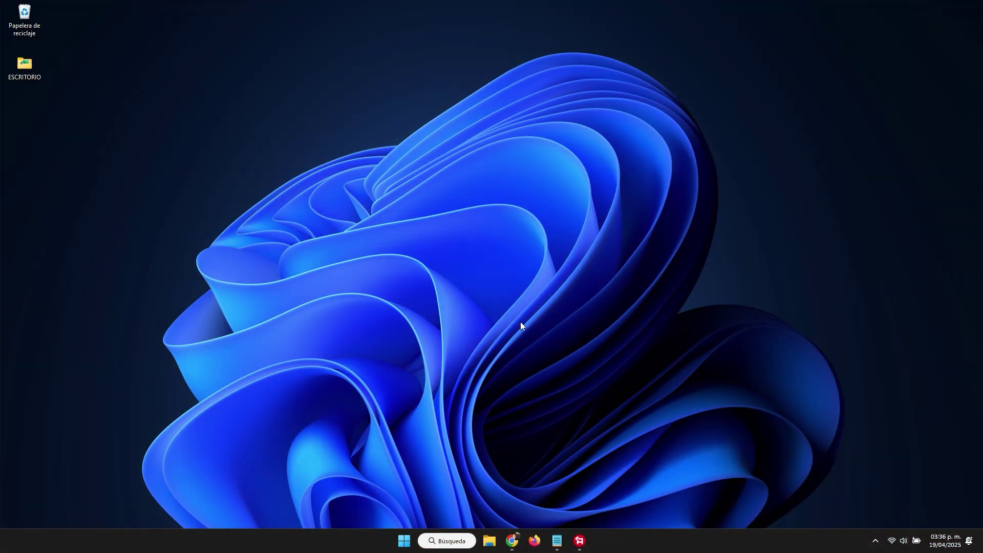
- Search Windows for 'chrome' and open the folder holding its Start Menu shortcut
click(453, 539)
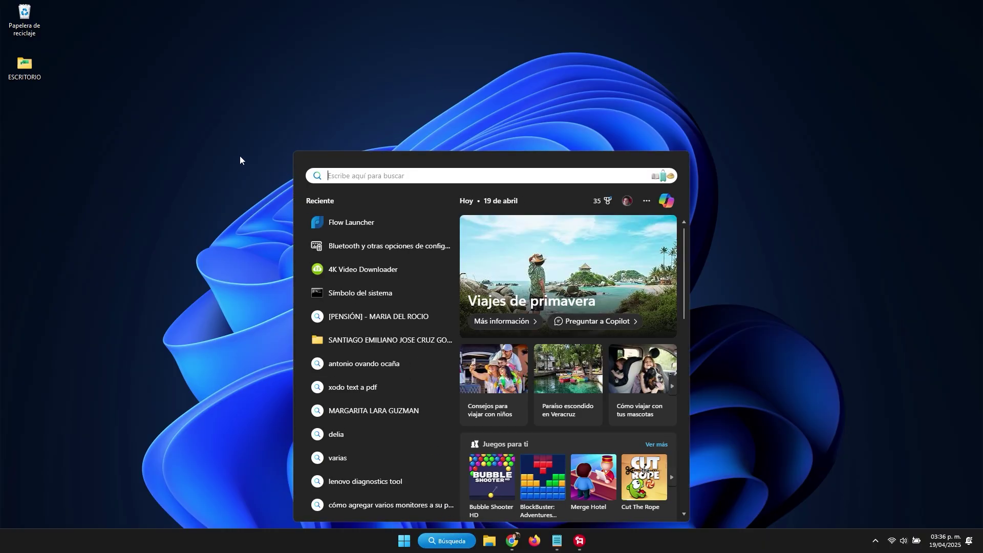
text(chrome)
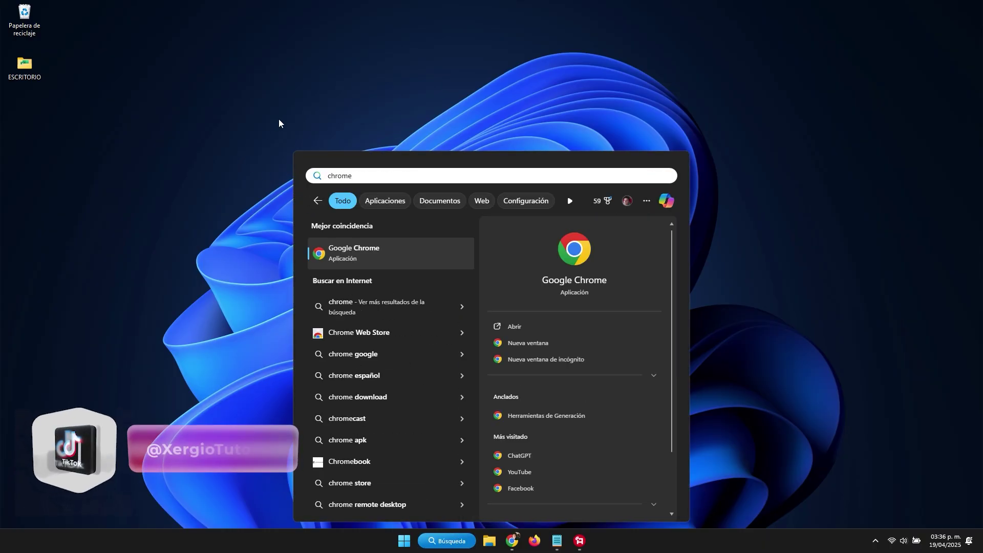
right_click(393, 248)
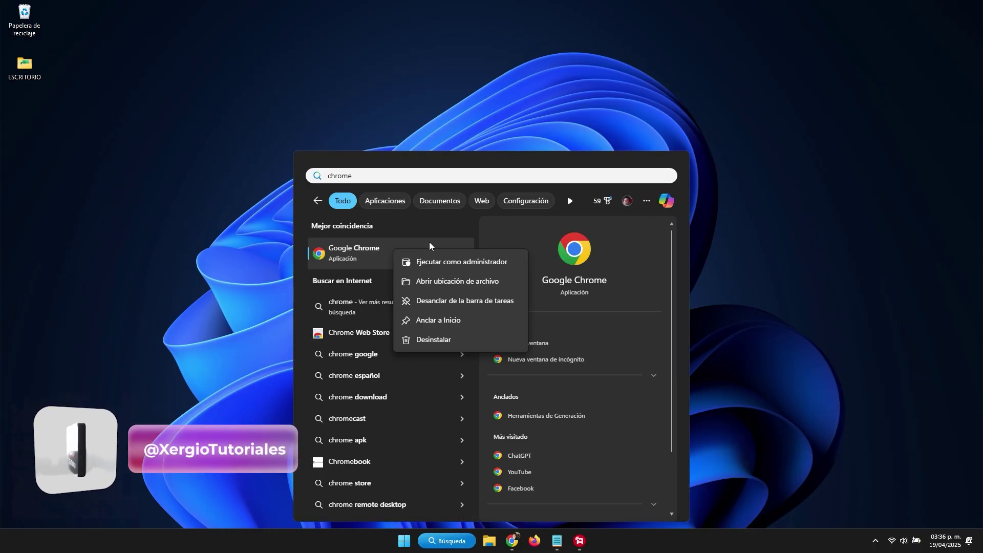
click(451, 287)
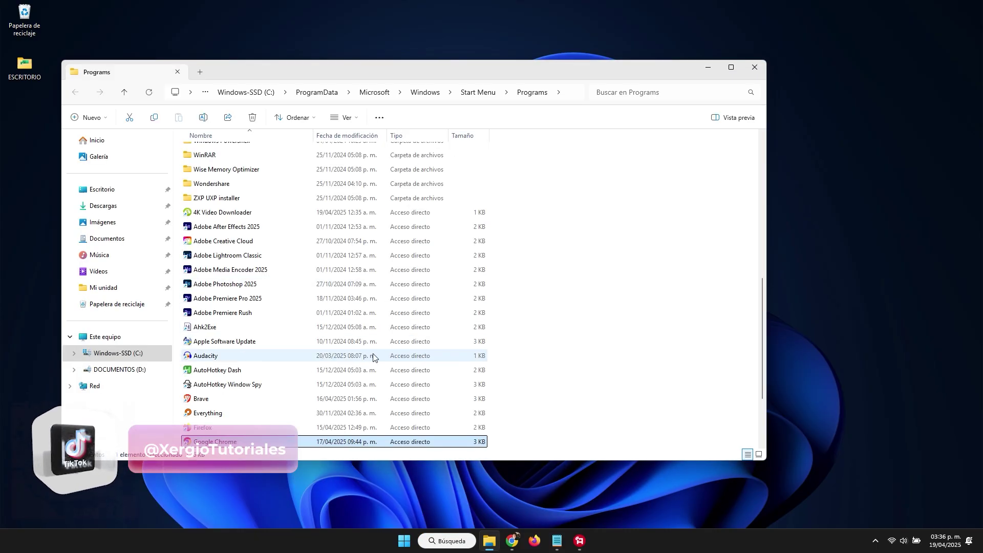
- Copy the Google Chrome shortcut and paste it into the Escritorio (Desktop) folder
right_click(254, 441)
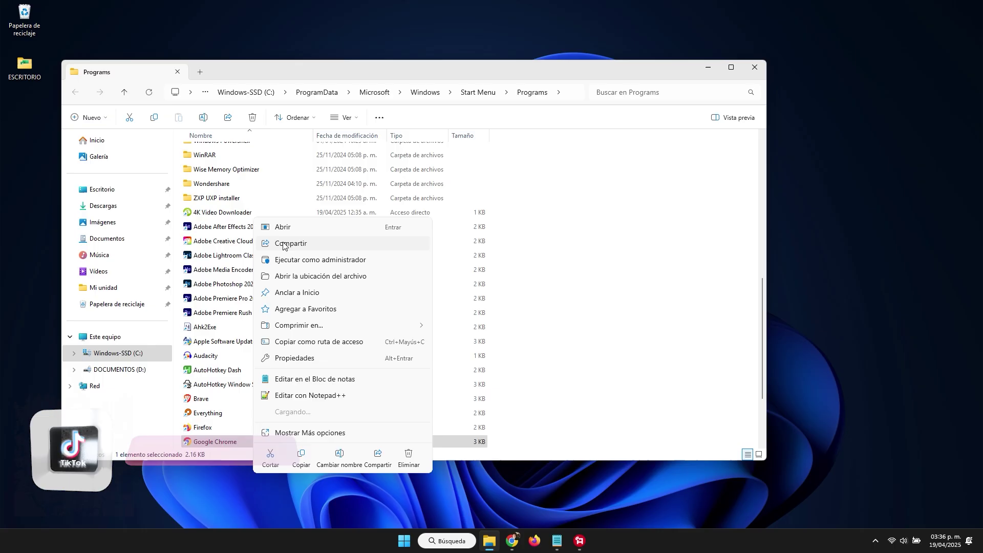
click(307, 465)
click(144, 190)
key(ctrl+v)
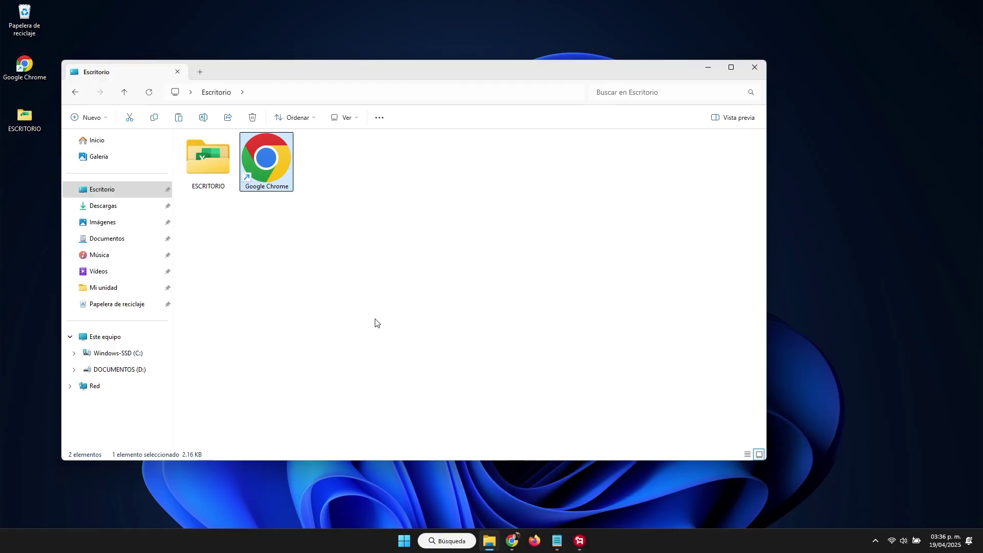
- Open the desktop Chrome shortcut's Propiedades beside the Notepad note of Chrome flags
right_click(276, 164)
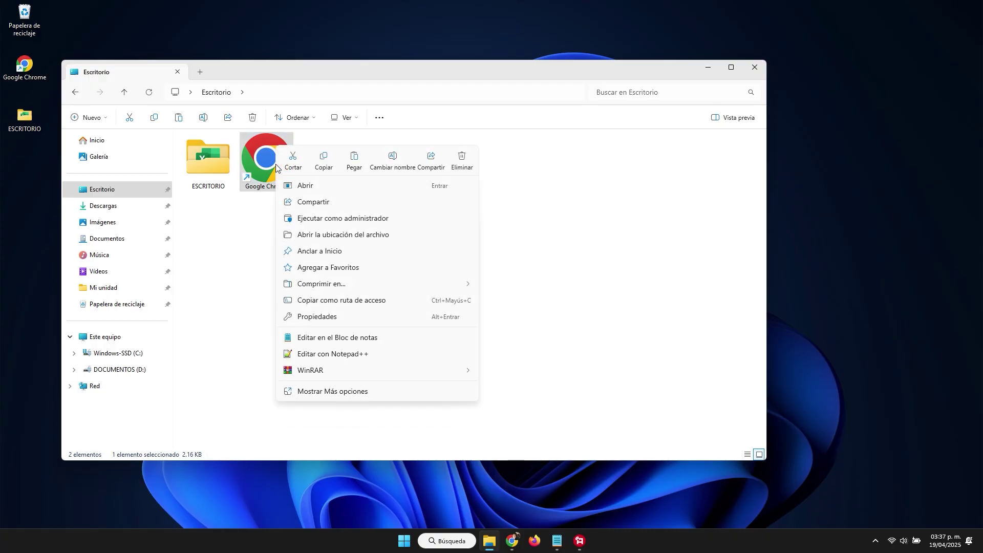
click(351, 323)
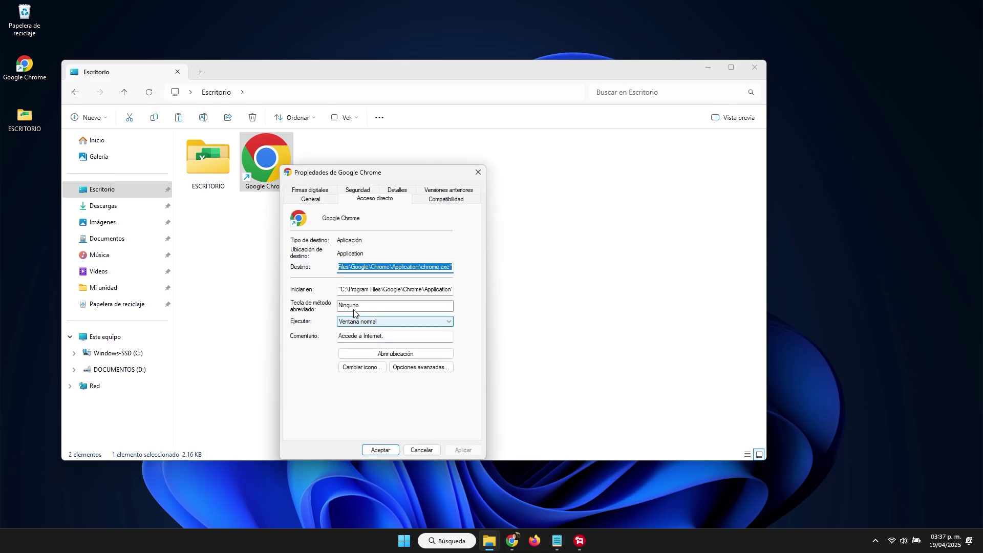
drag(382, 175, 479, 154)
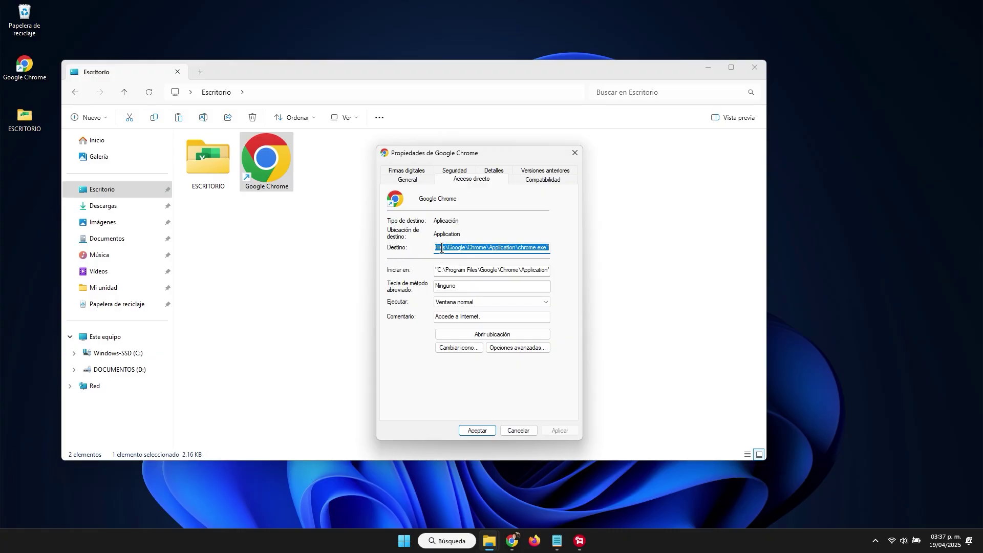
key(alt+Tab)
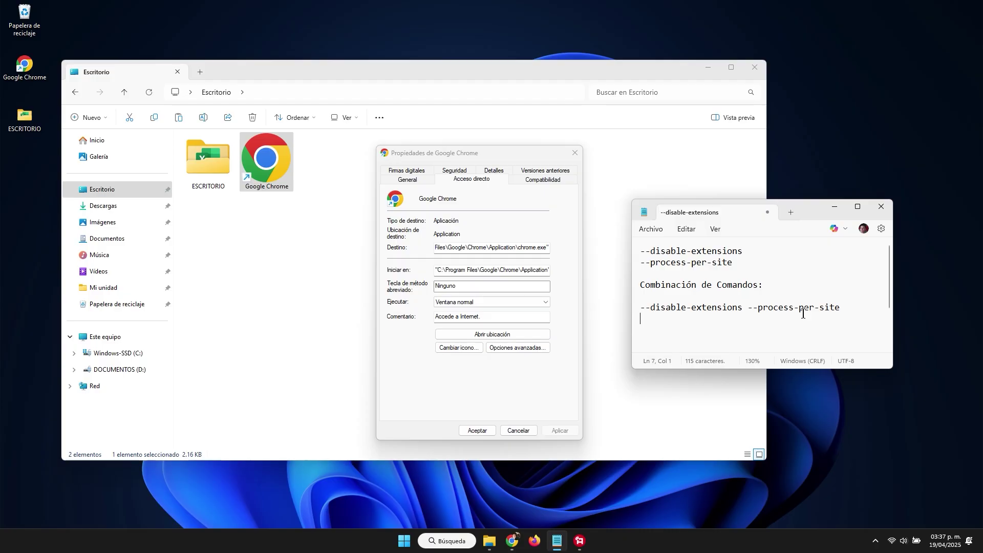
- Copy the combined '--disable-extensions --process-per-site' flags line from Notepad
drag(746, 251, 635, 250)
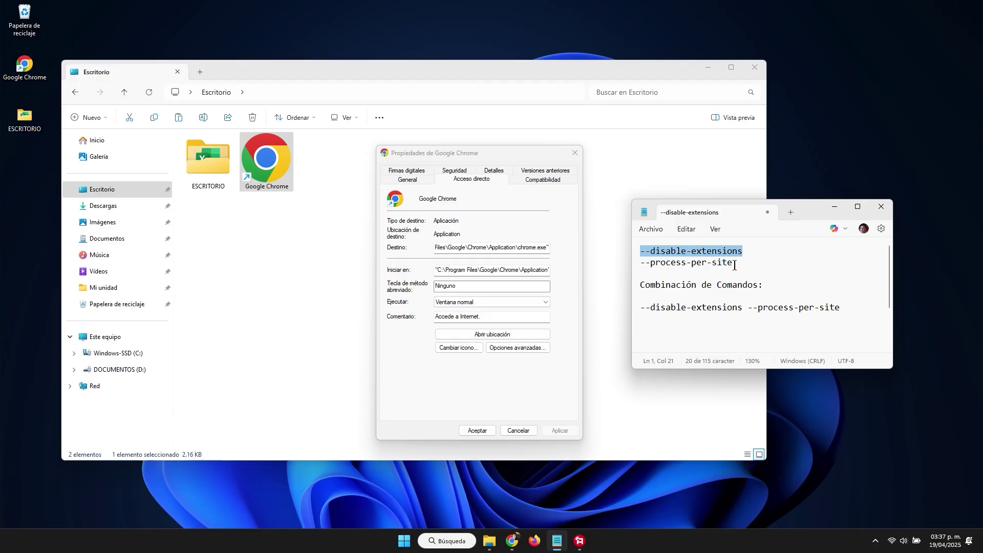
drag(735, 265, 619, 268)
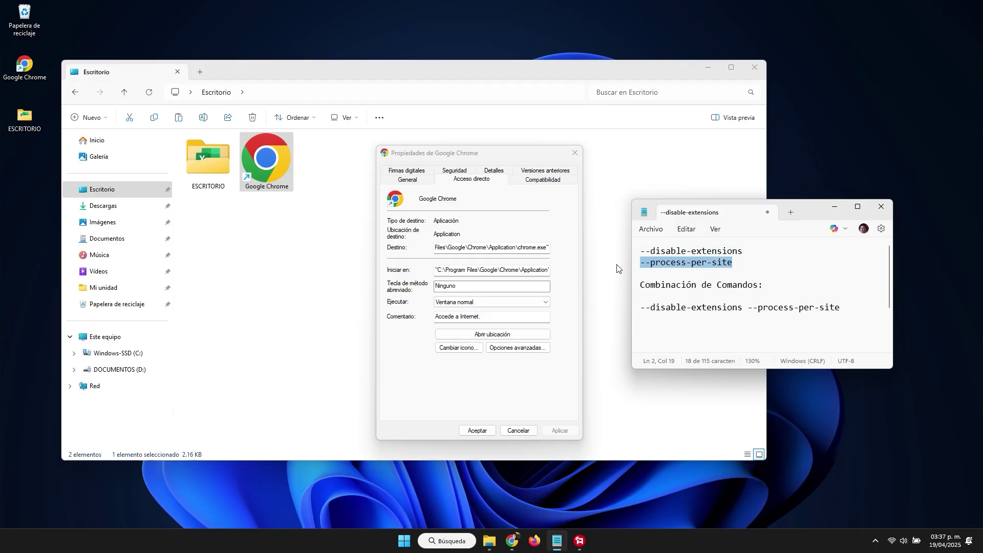
click(728, 297)
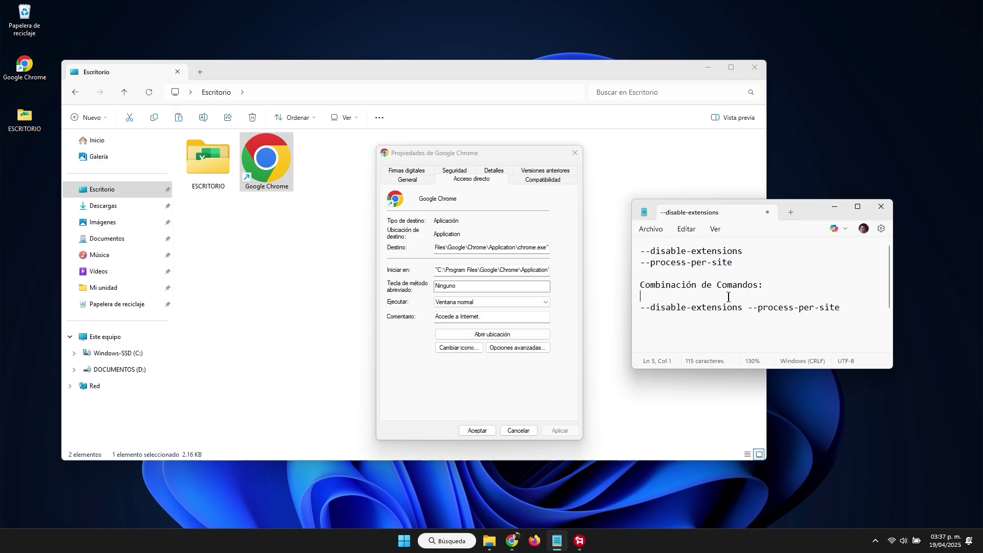
drag(735, 263, 634, 267)
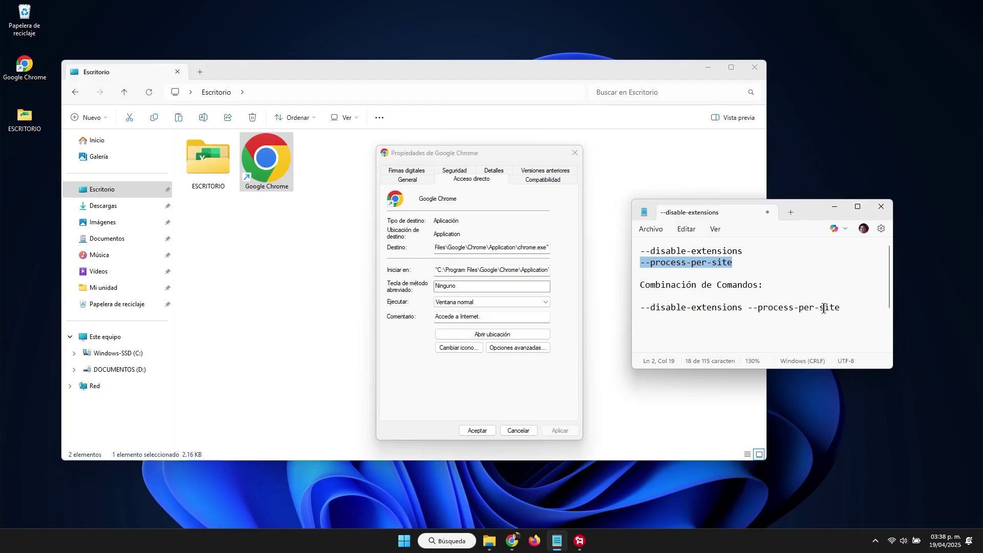
drag(845, 308, 635, 310)
key(ctrl+c)
right_click(667, 311)
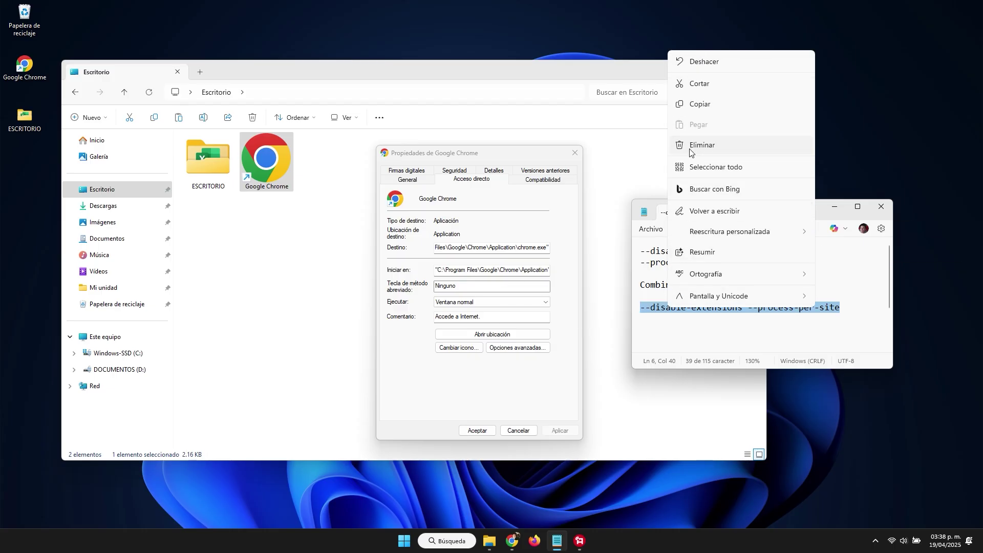
click(692, 107)
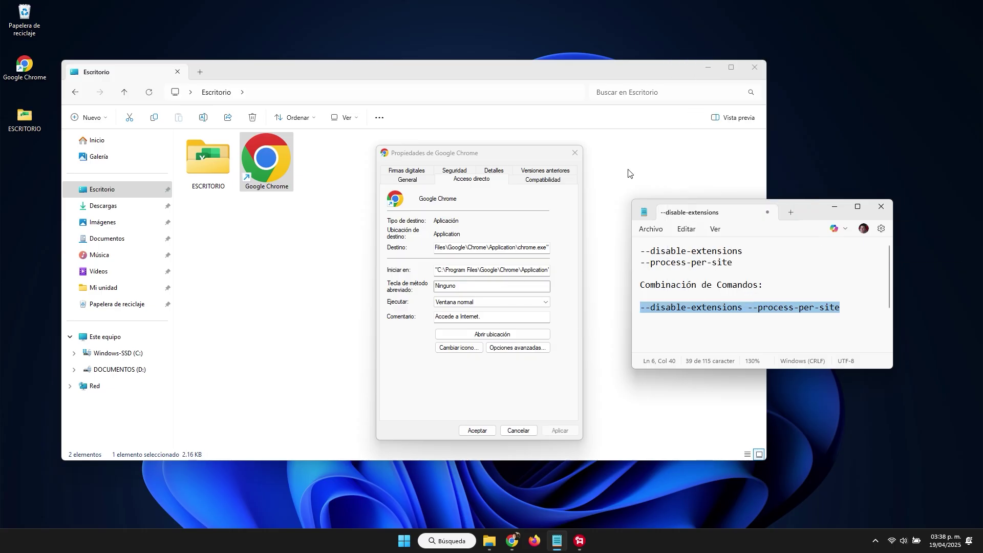
- Append the copied flags to the shortcut's Destino after chrome.exe and save the change
click(538, 250)
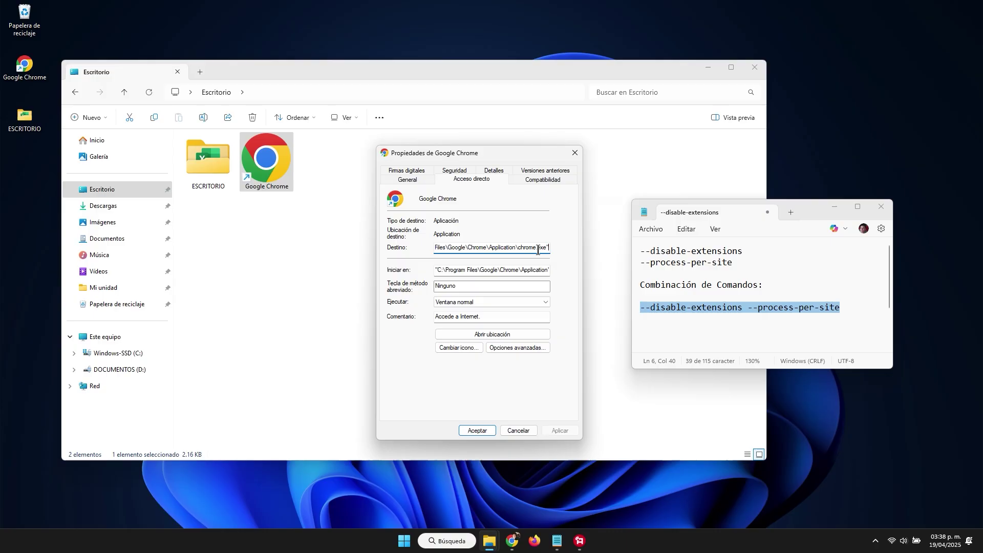
key(End)
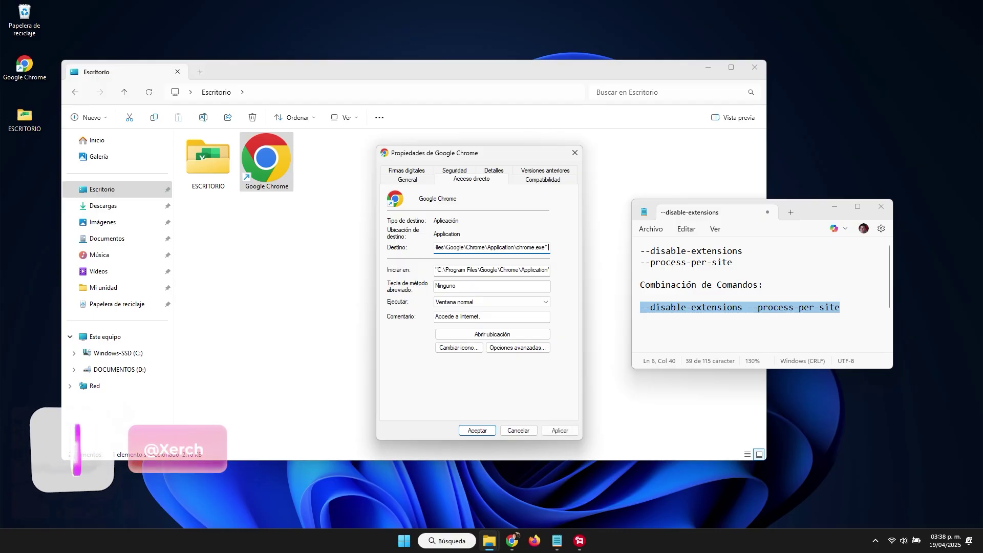
key(ctrl+v)
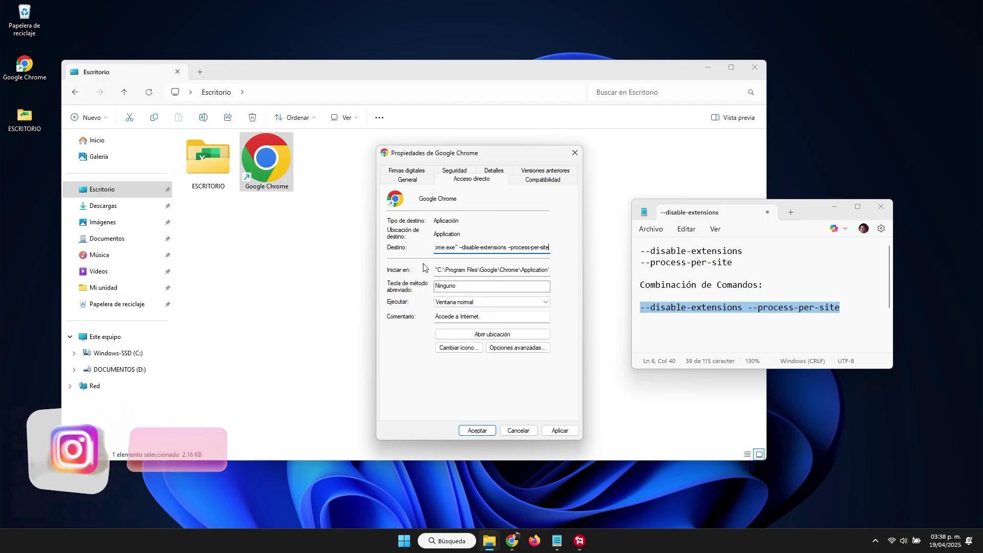
click(552, 432)
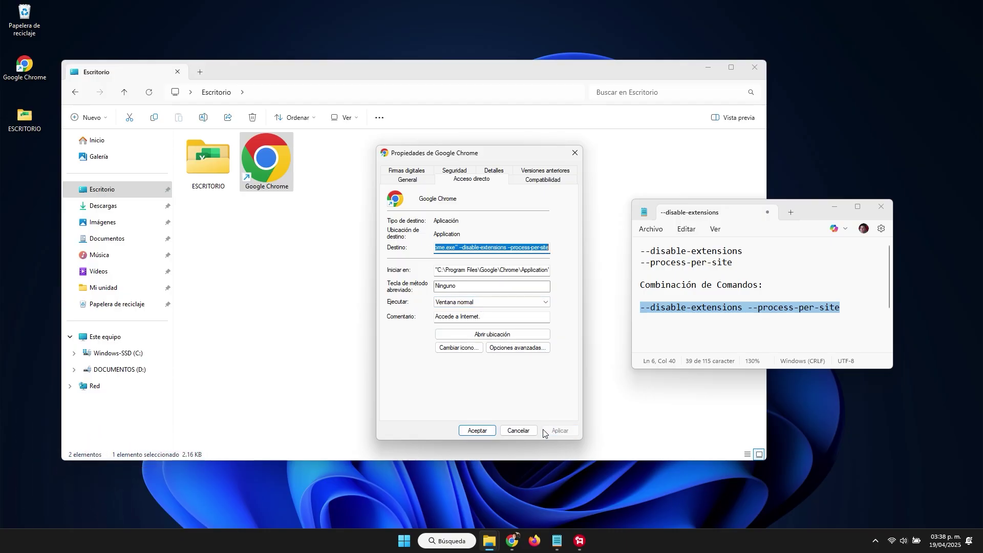
click(488, 432)
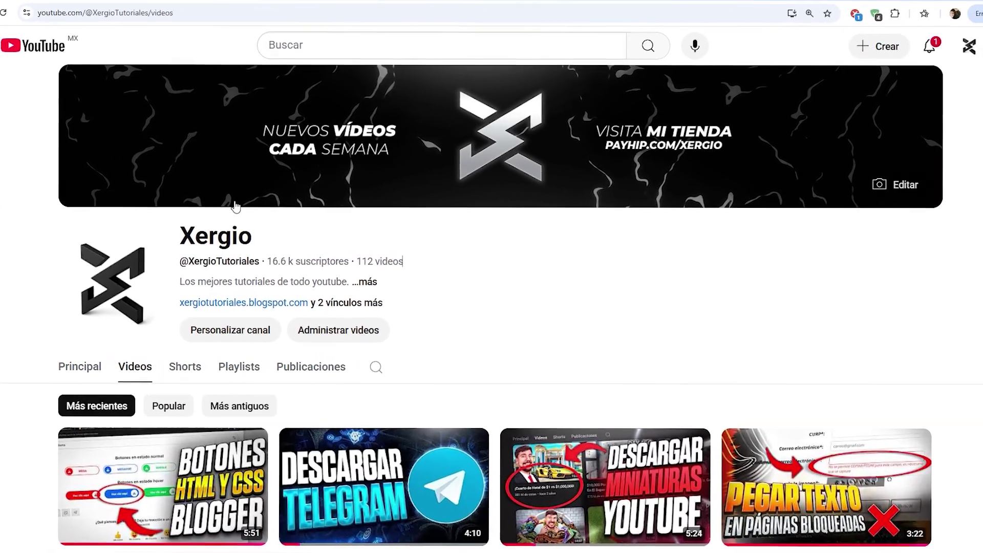
- Scroll down through the older uploads on the Xergio channel's Videos tab
drag(198, 236, 257, 236)
click(241, 236)
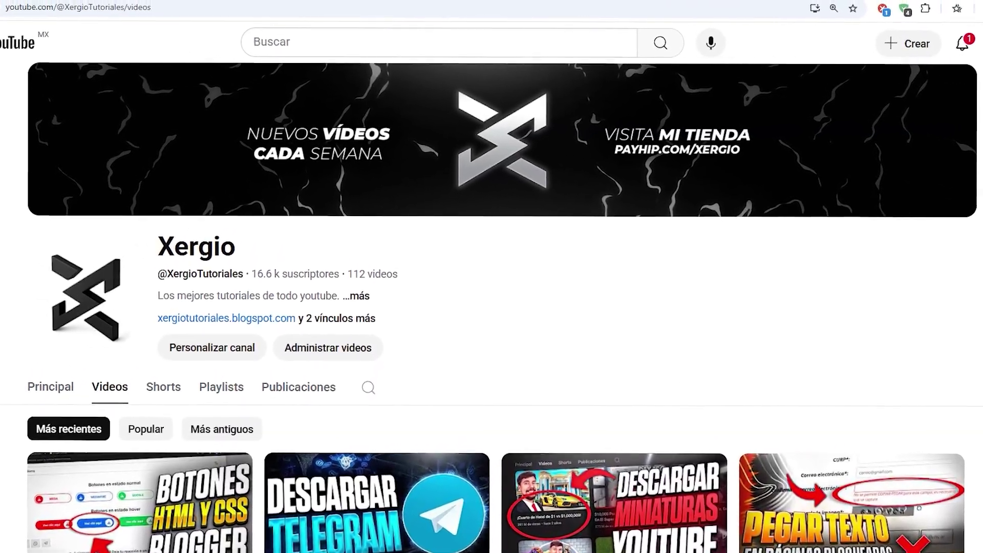
scroll(491, 307, down, 15)
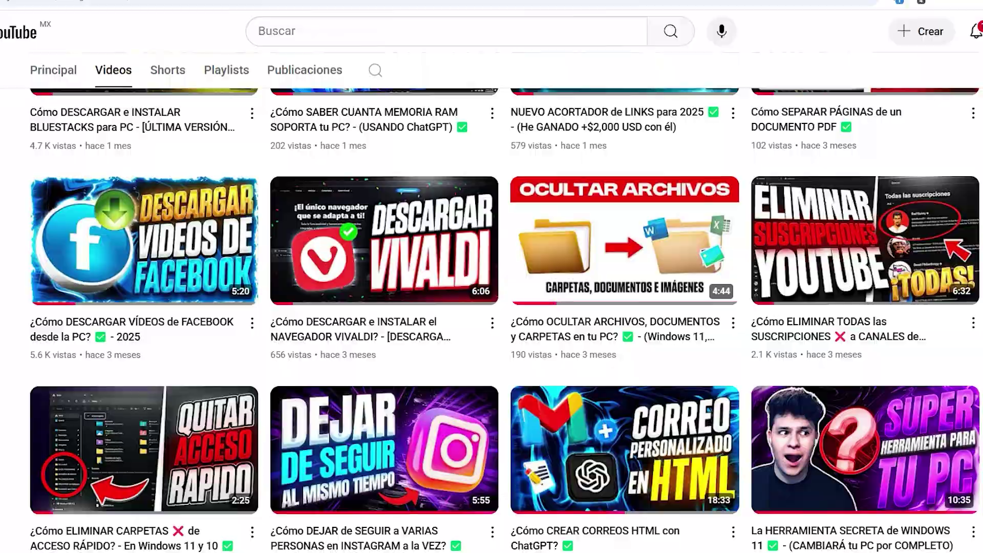
scroll(491, 307, down, 17)
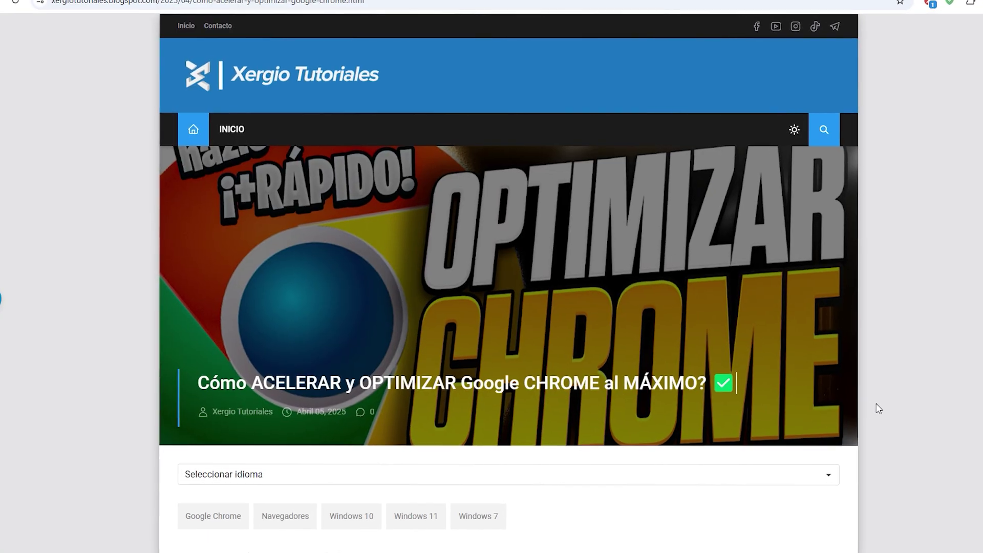
- Scroll the Chrome-speedup article from Paso 1 down to the flags table and Paso 6 extensions
scroll(876, 373, down, 10)
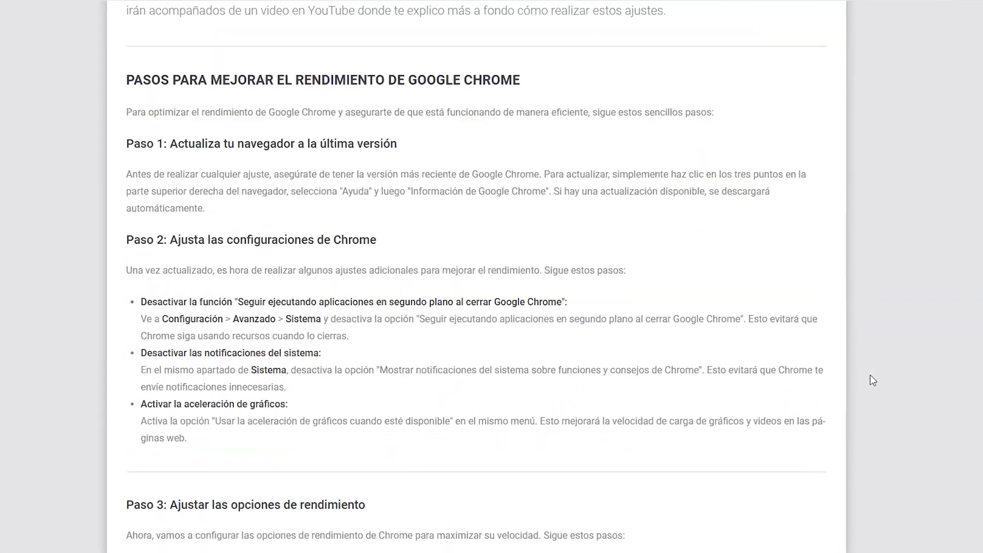
scroll(871, 380, down, 12)
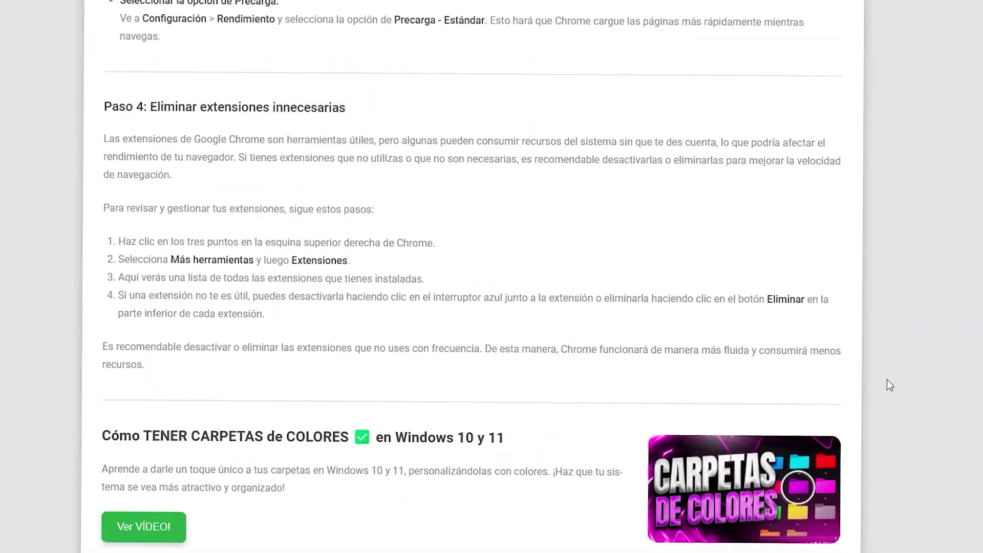
scroll(890, 384, down, 7)
scroll(909, 400, down, 15)
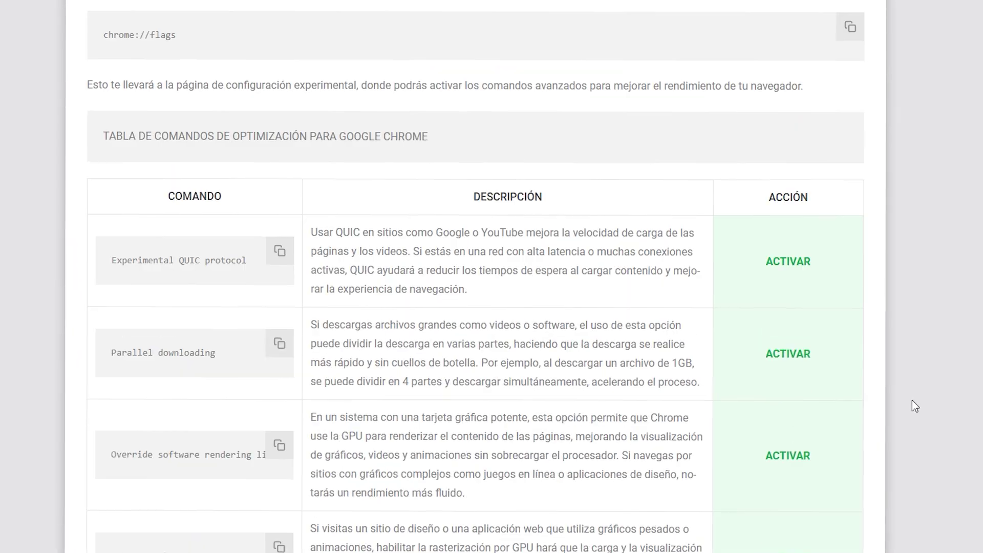
scroll(932, 398, down, 13)
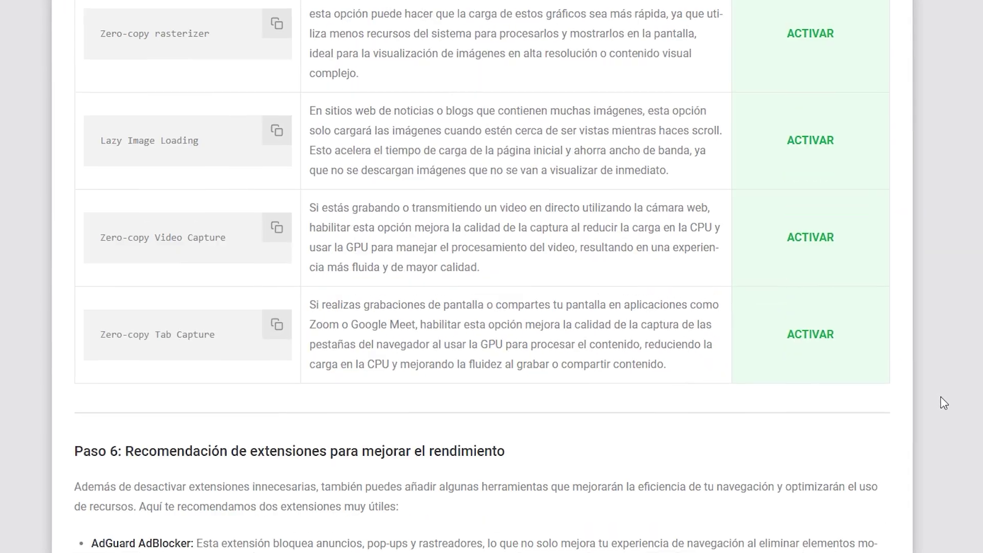